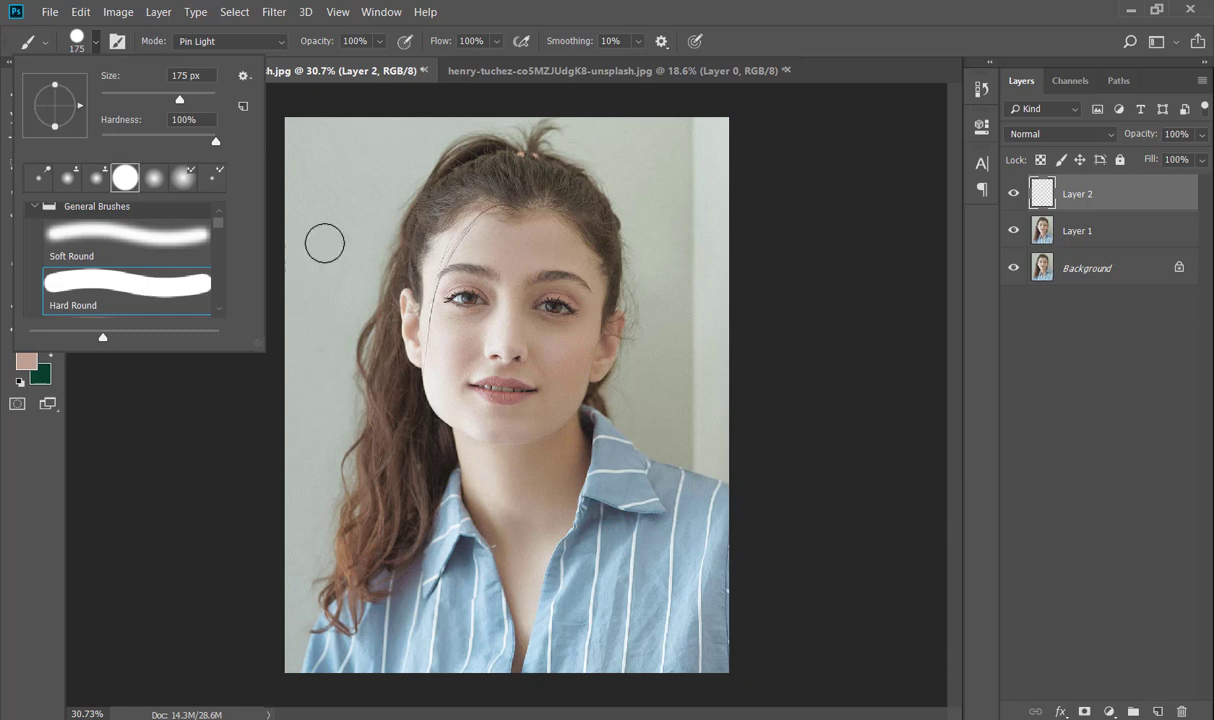
Enlarge the brush to 500 px and stamp one dot of the foreground colour on Layer 2 over the background beside the hair
click(333, 198)
key(bracketright)
key(bracketright)
key(bracketright)
key(bracketright)
key(bracketright)
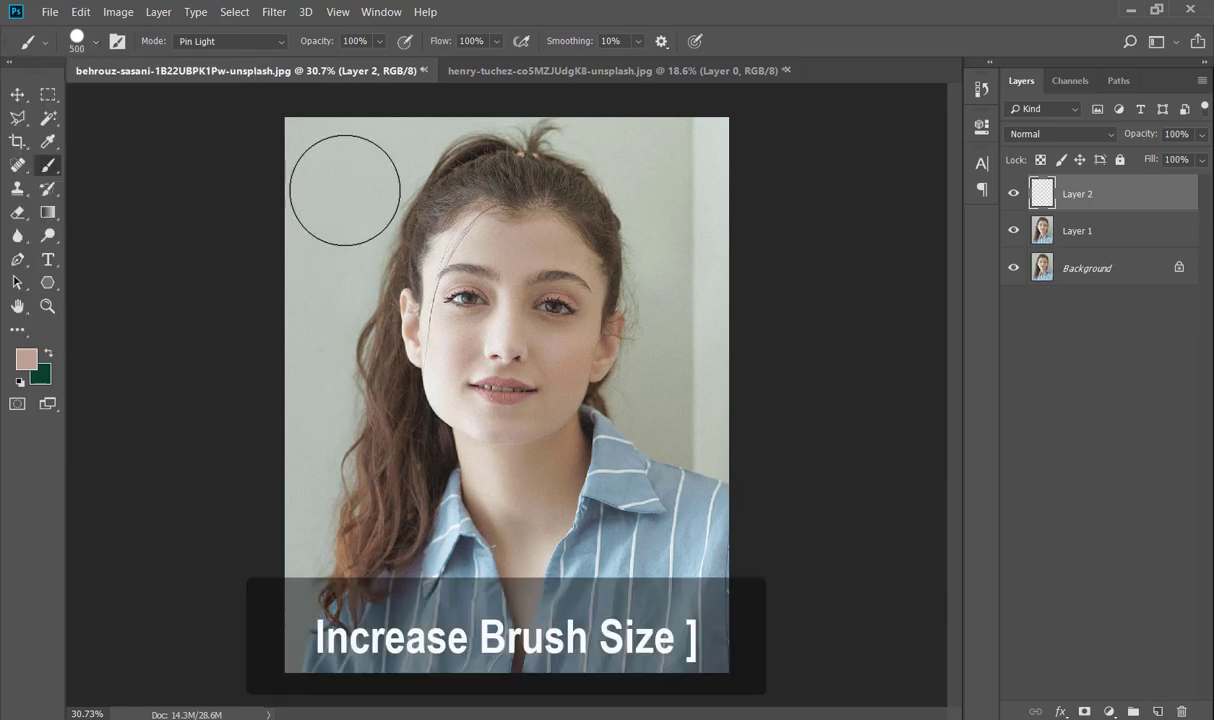
click(345, 188)
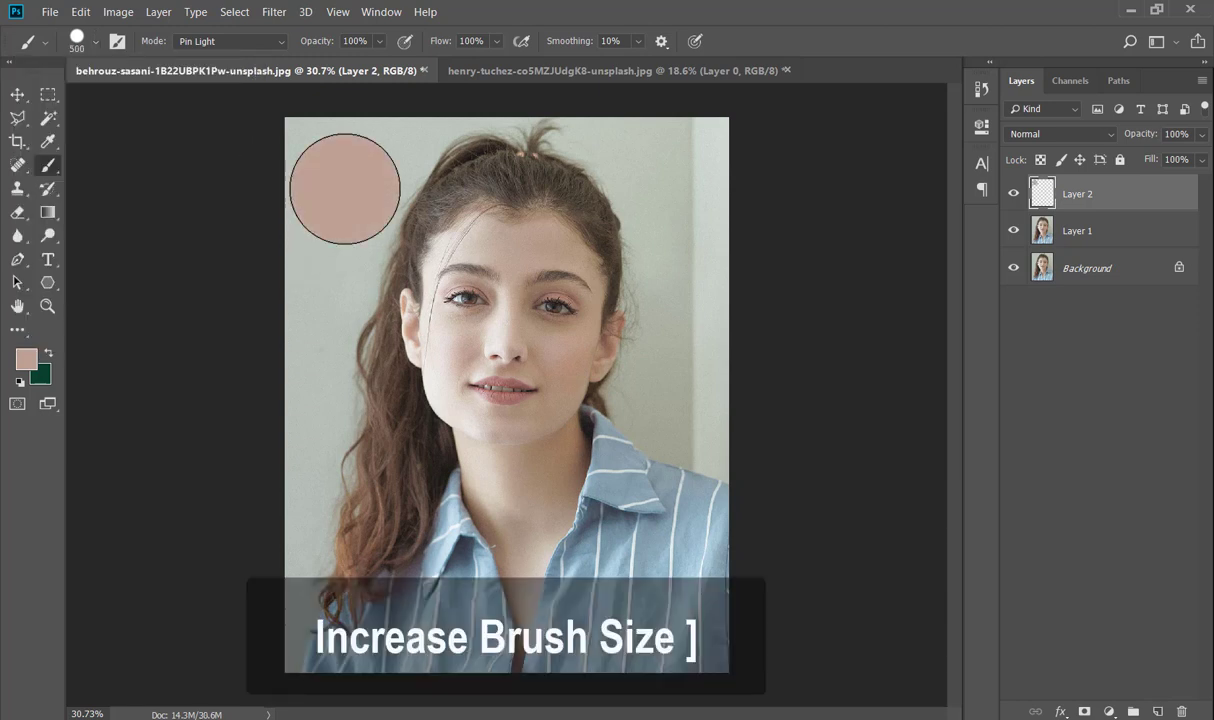
Sample the woman's cheek in the henry-tuchez reference photo as the new foreground colour, dfa07d
click(620, 72)
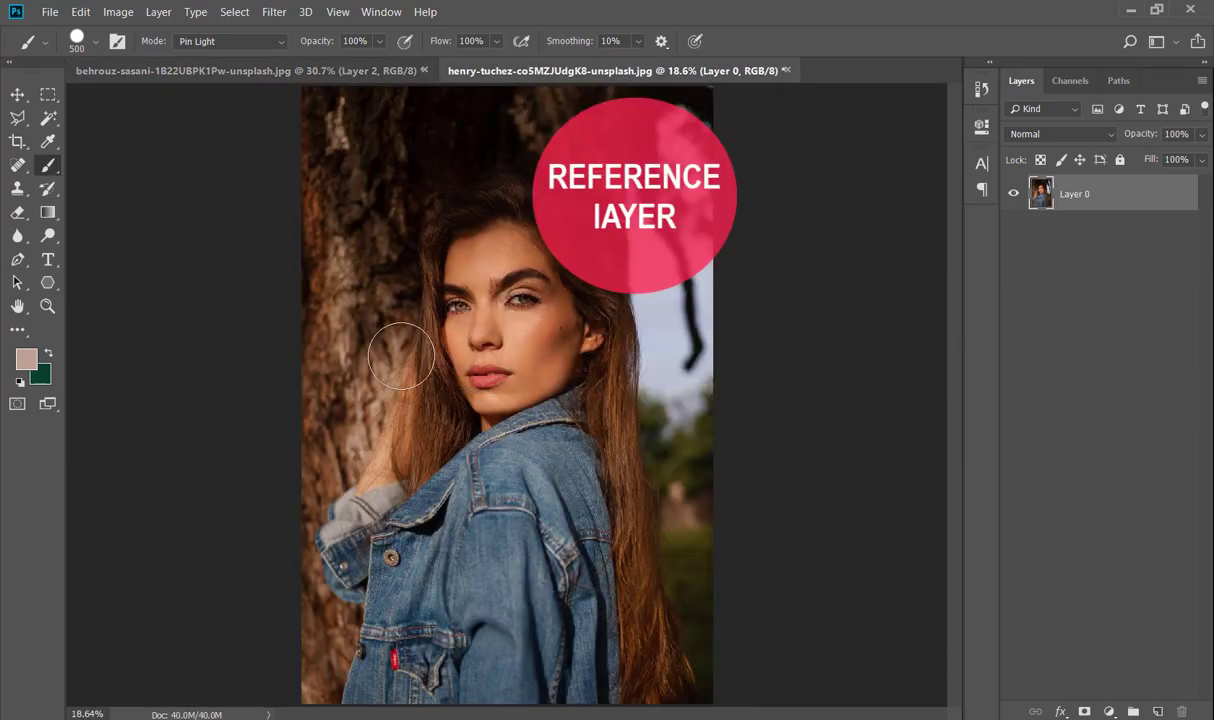
click(26, 358)
click(505, 313)
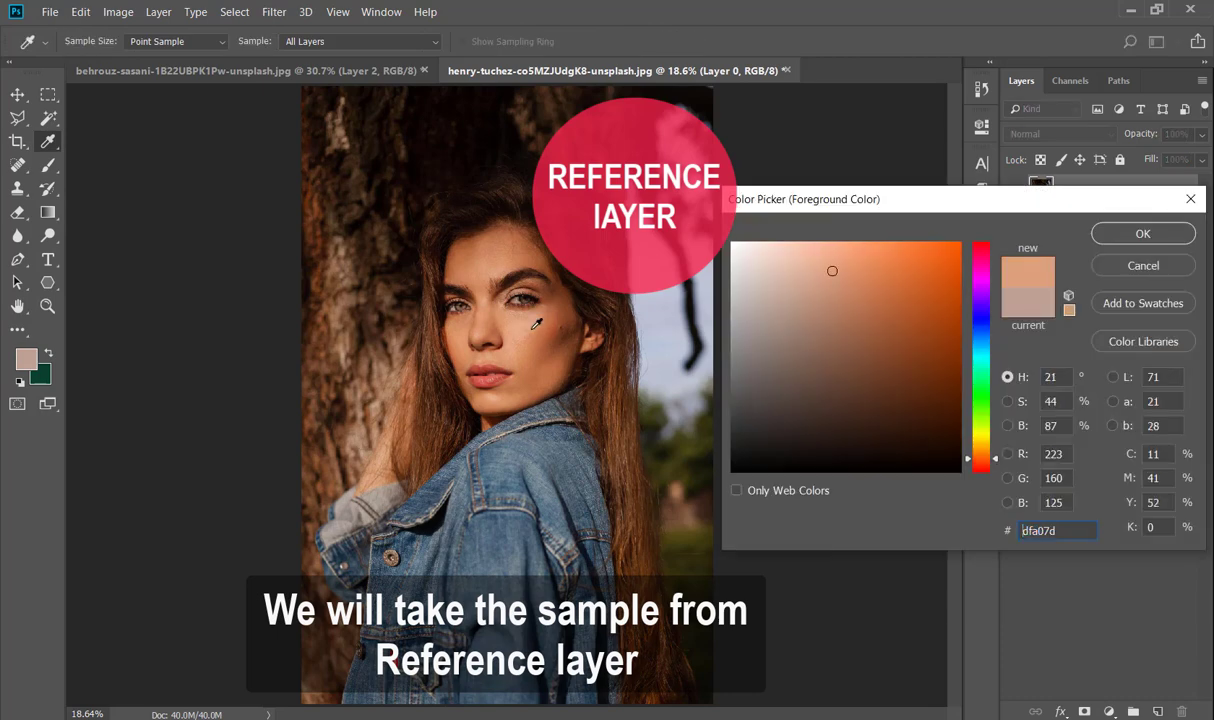
click(1143, 233)
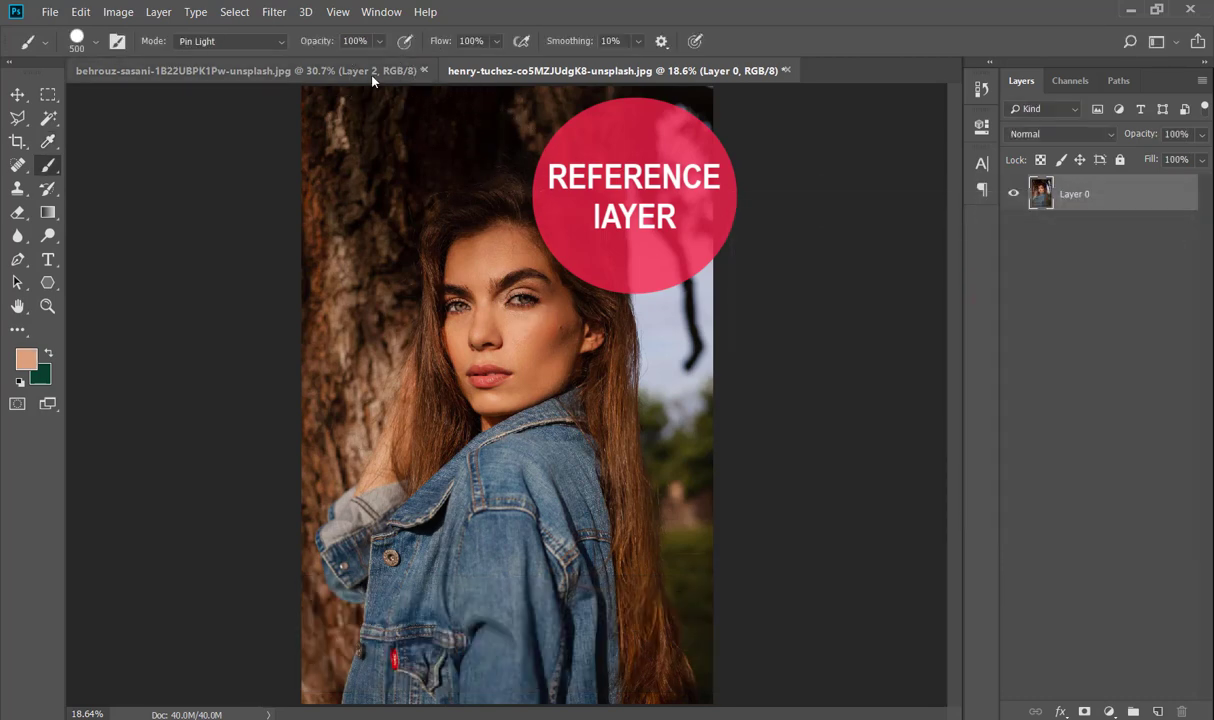
Back in the behrouz-sasani portrait, add a new layer and stamp a dot in the reference colour partly overlapping the first dot
click(352, 71)
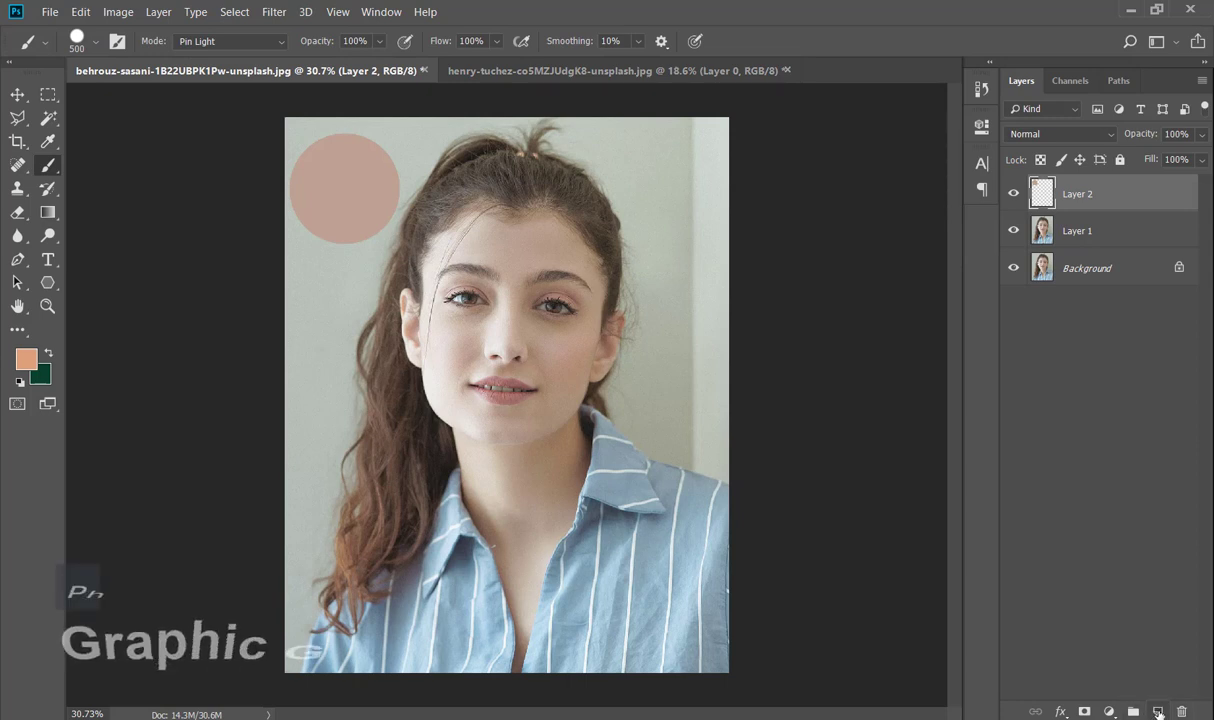
click(1155, 711)
click(383, 191)
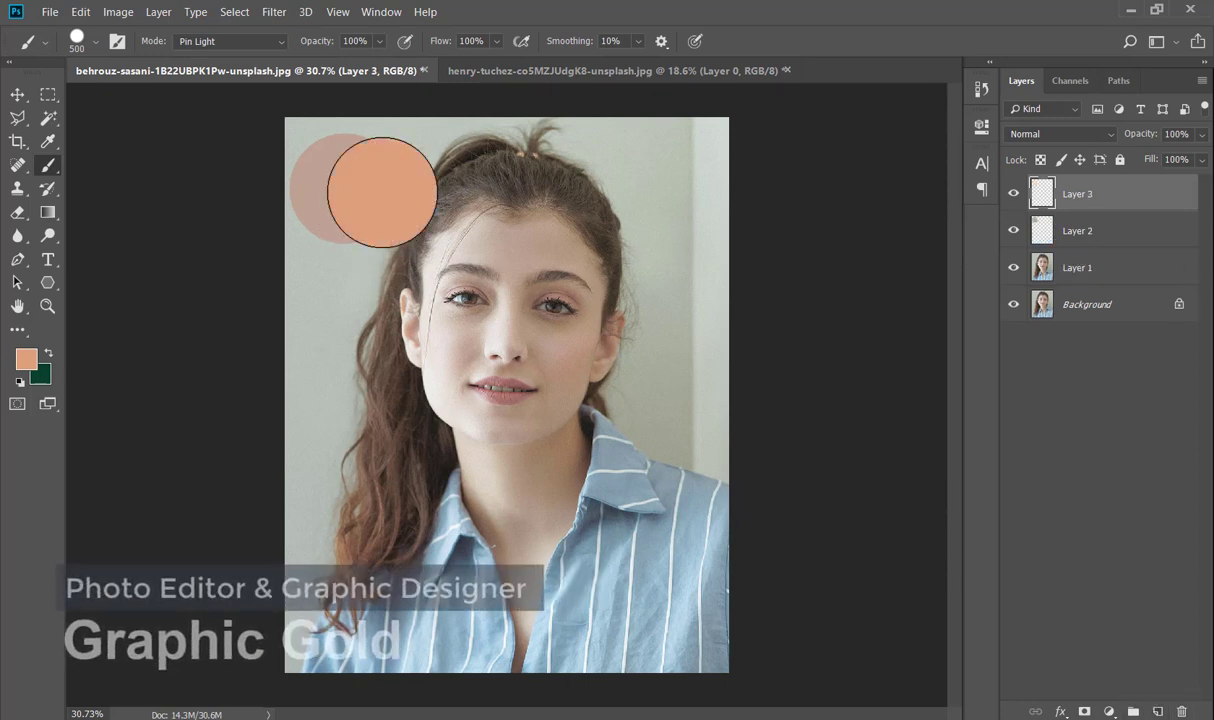
Move Layer 2 above Layer 3 and set its blend mode to Subtract
mouse_move(1136, 244)
mouse_down()
mouse_move(1135, 195)
mouse_move(1121, 191)
mouse_up()
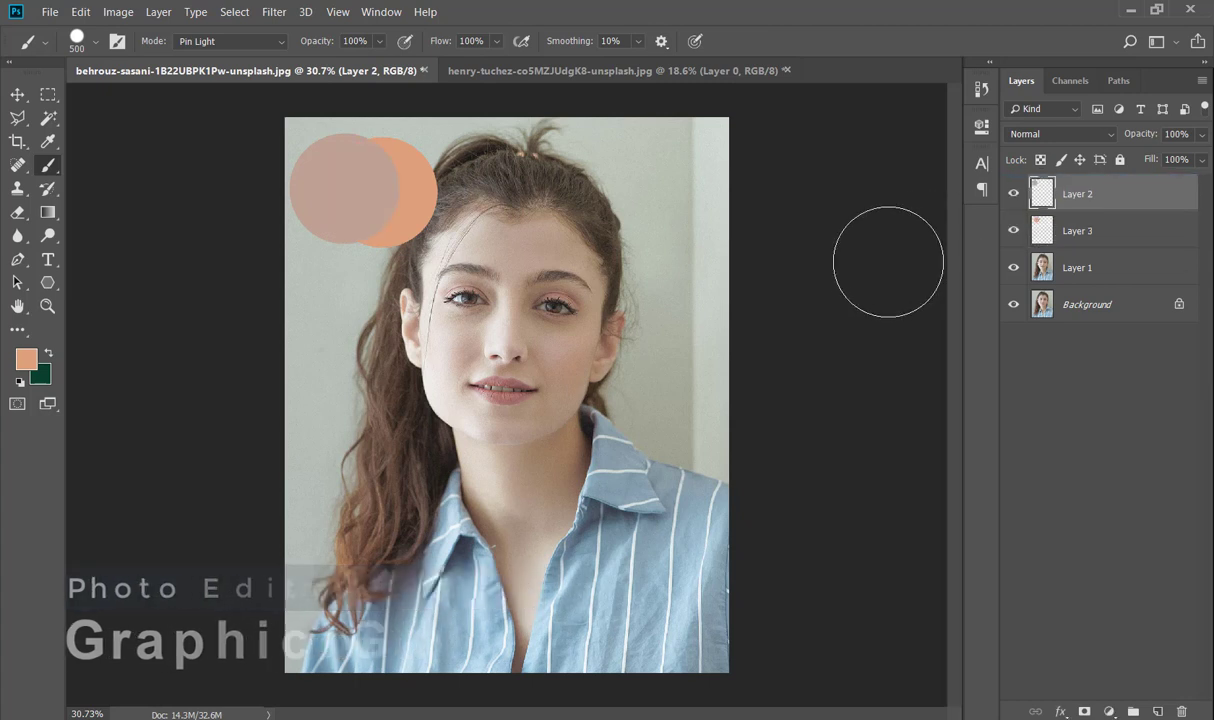
click(1041, 136)
click(1032, 496)
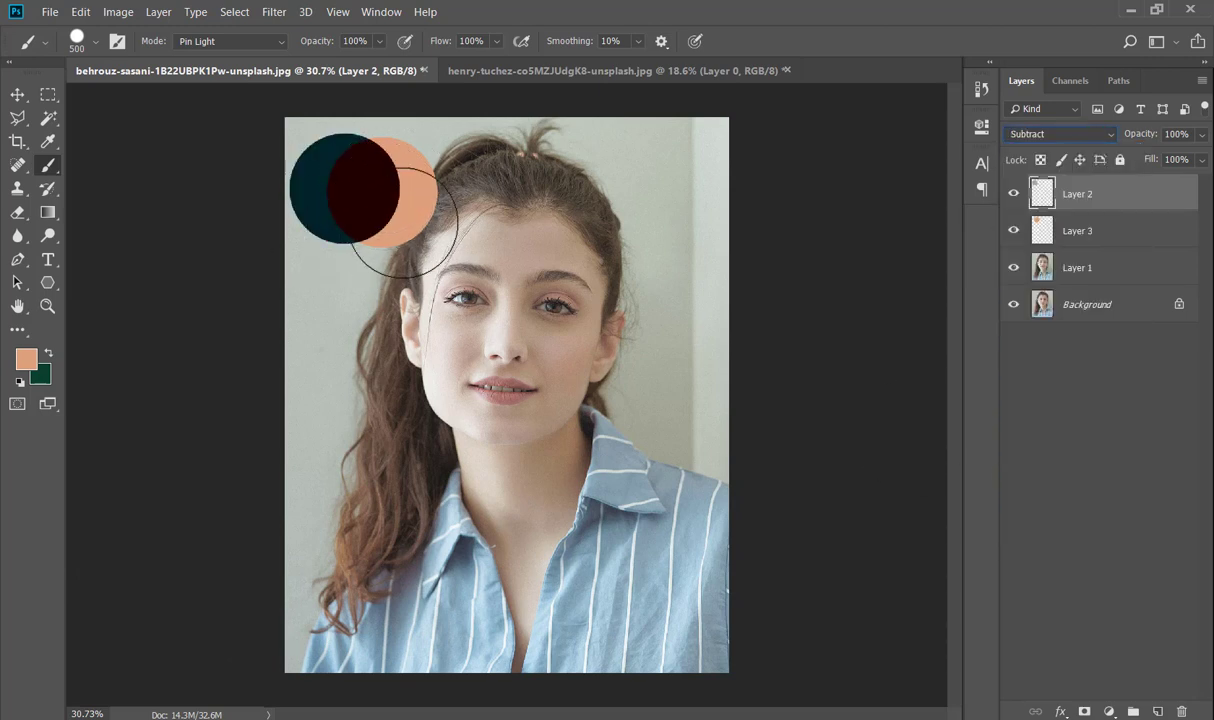
Hide Layer 2 and Layer 3, and open the Color Range selection for Layer 1
click(1100, 266)
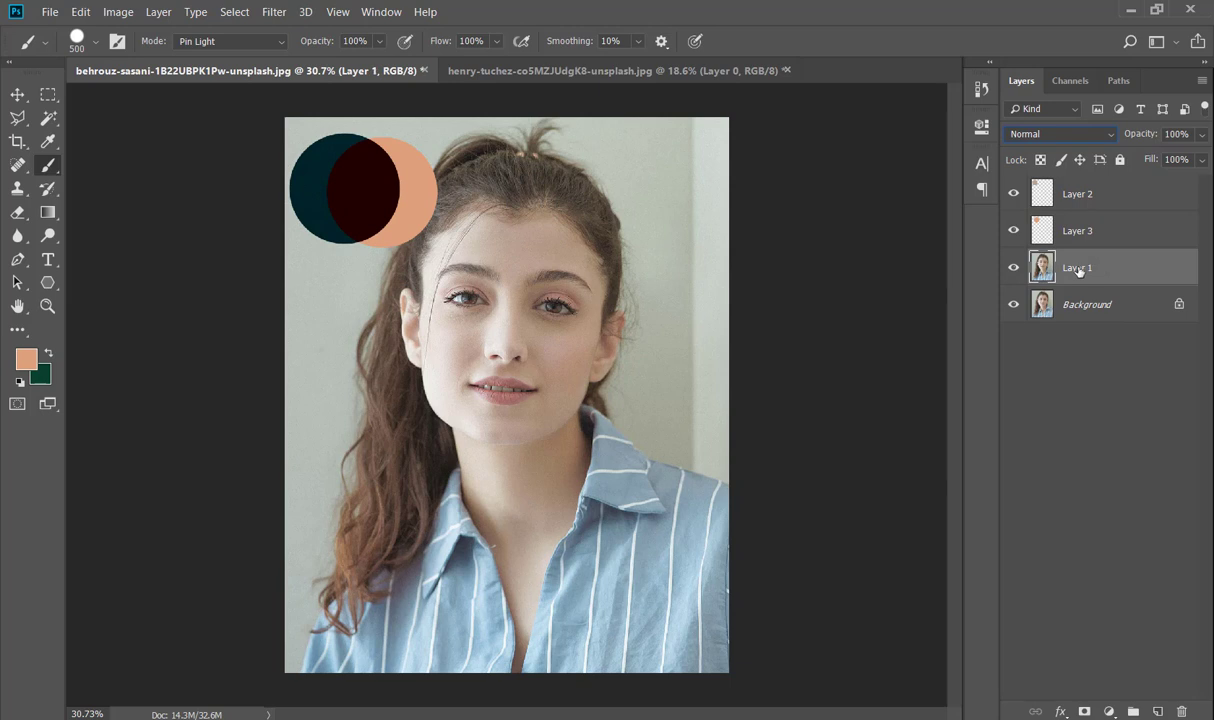
click(1013, 231)
click(235, 12)
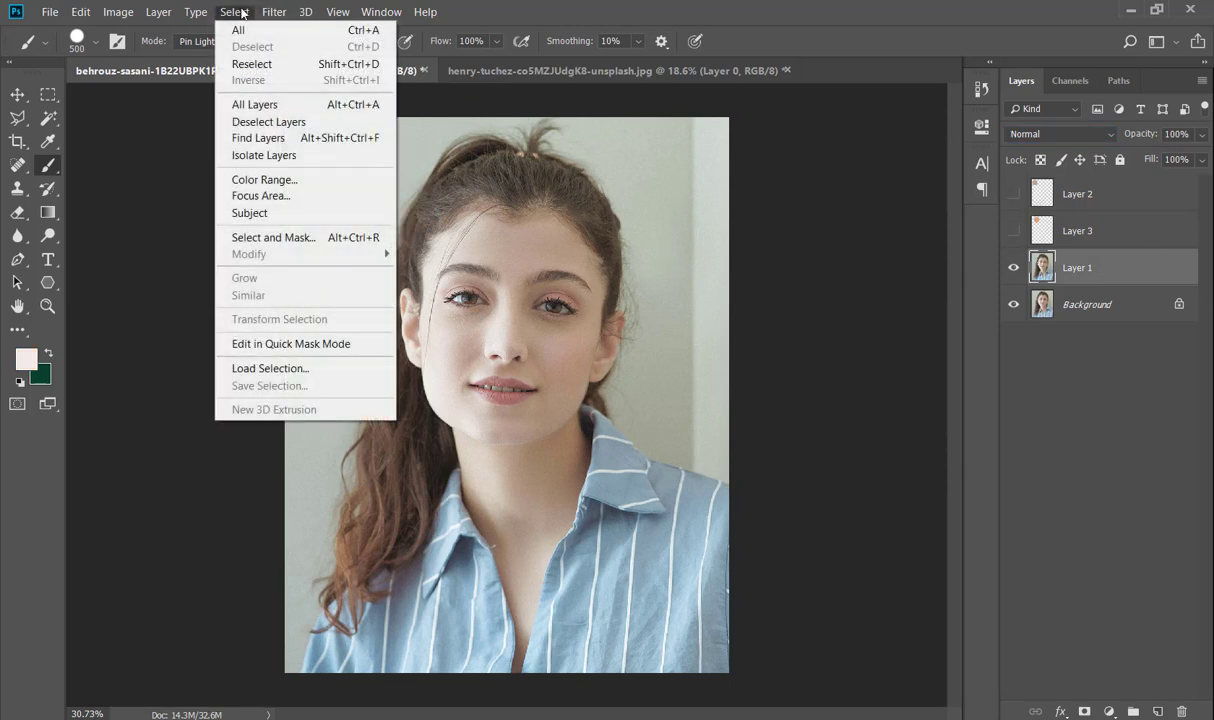
click(282, 180)
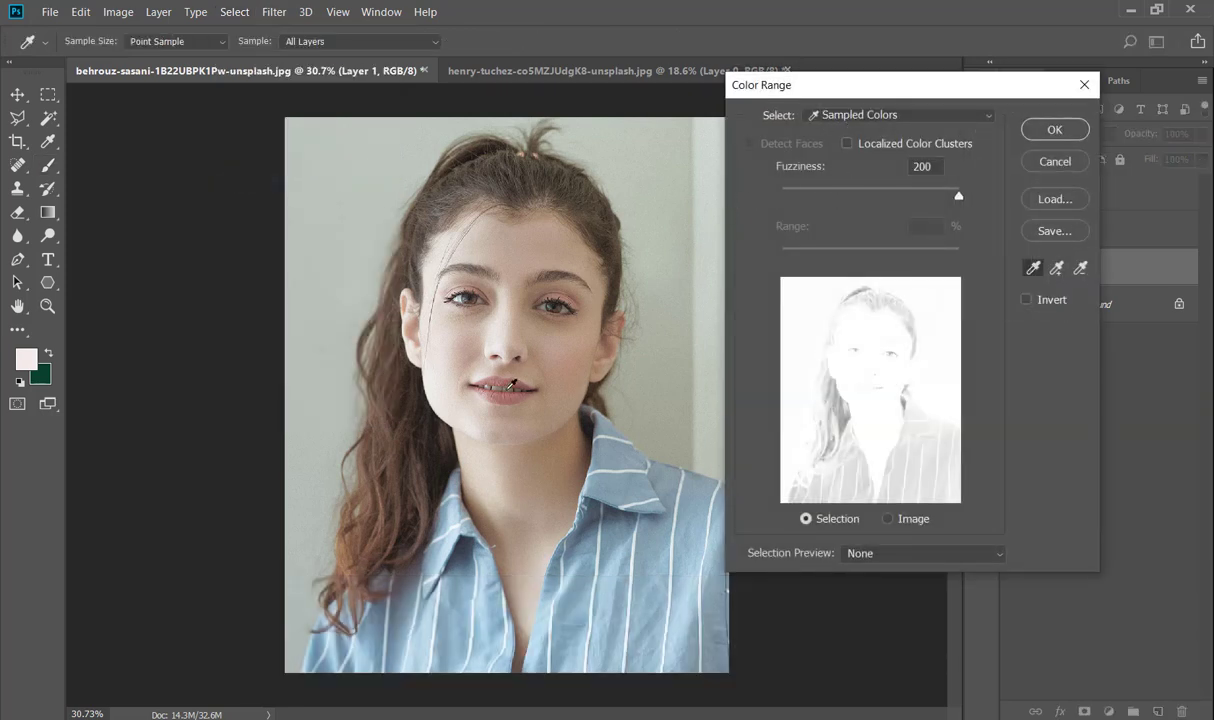
Sample the facial skin on the cheek as the base colour of the selection and reduce Fuzziness to 30
click(544, 347)
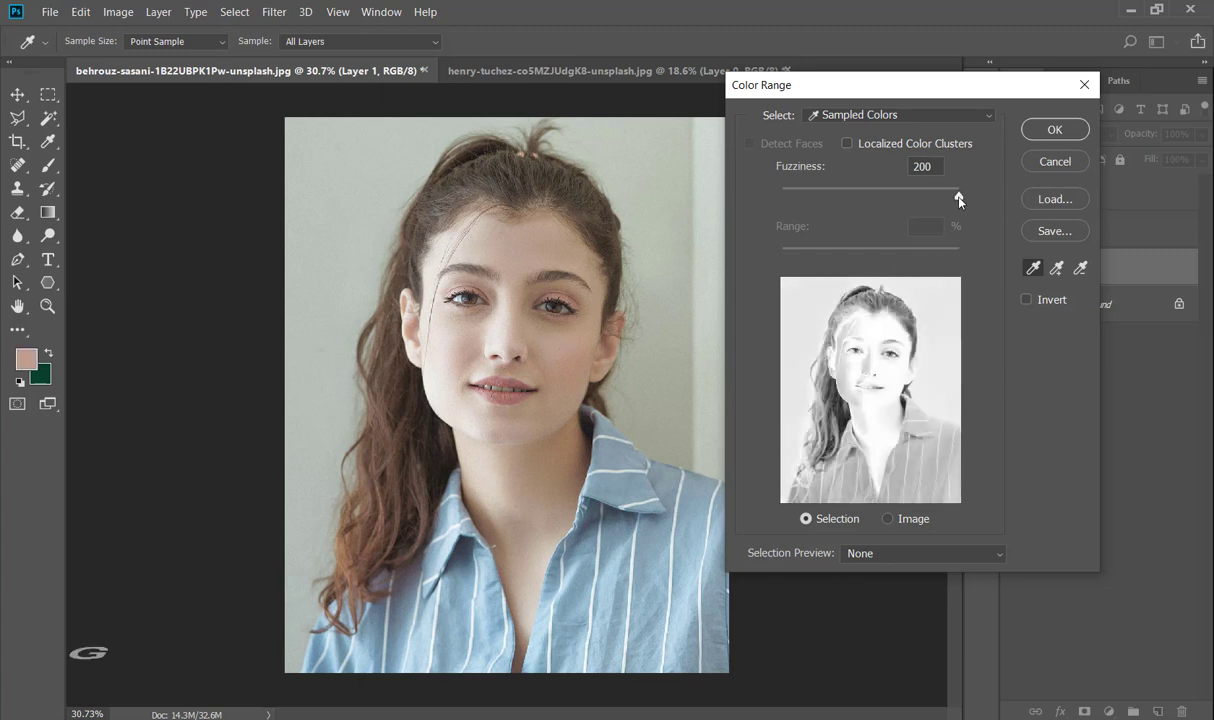
drag(958, 196, 809, 194)
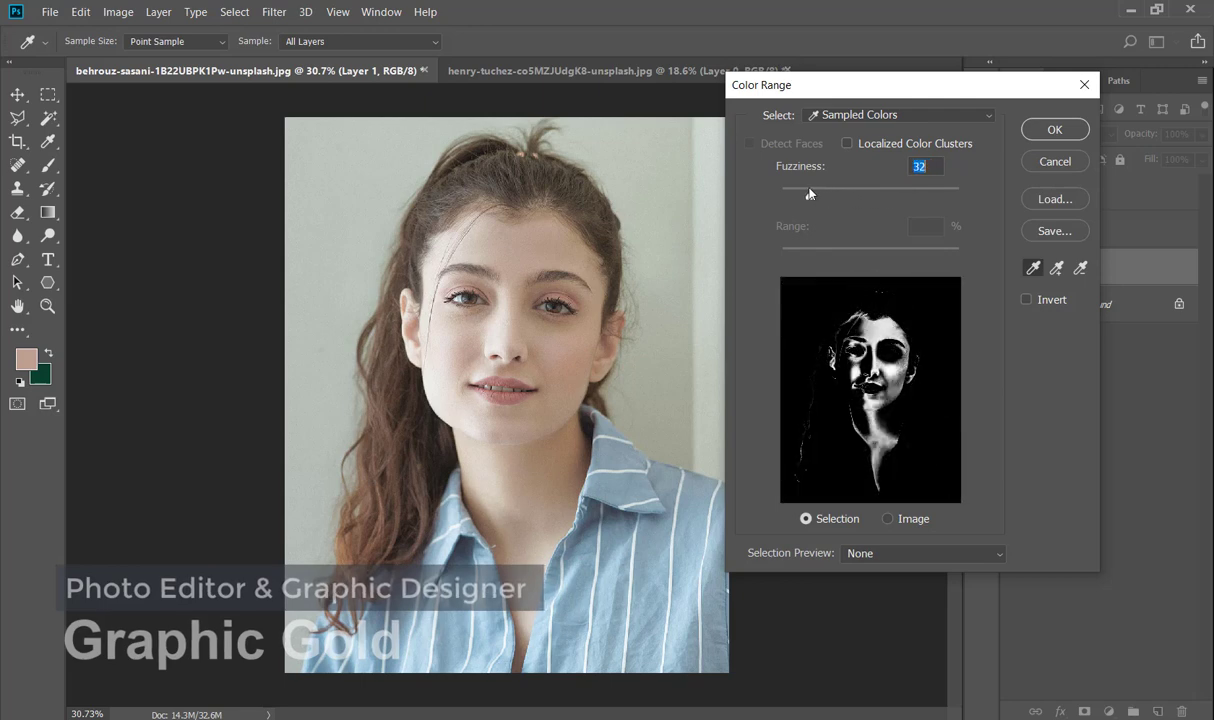
click(432, 360)
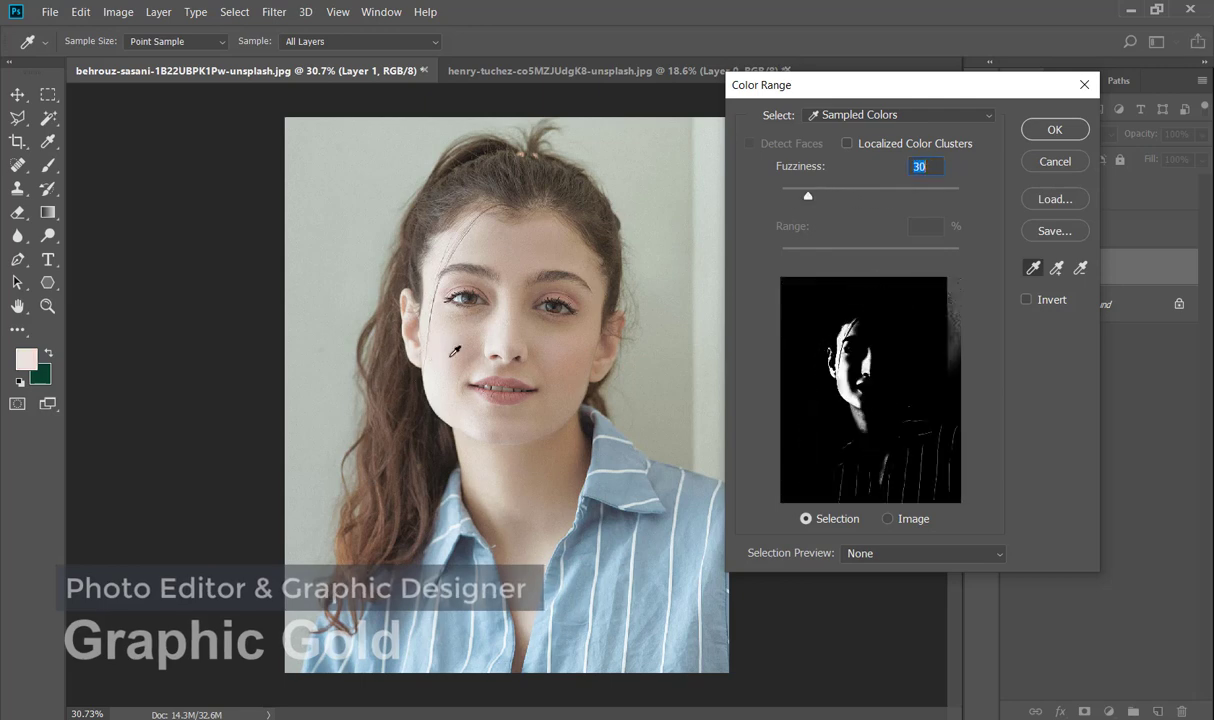
Add further skin tones from the cheek, jaw and shaded neck to the sampled colours
click(1056, 267)
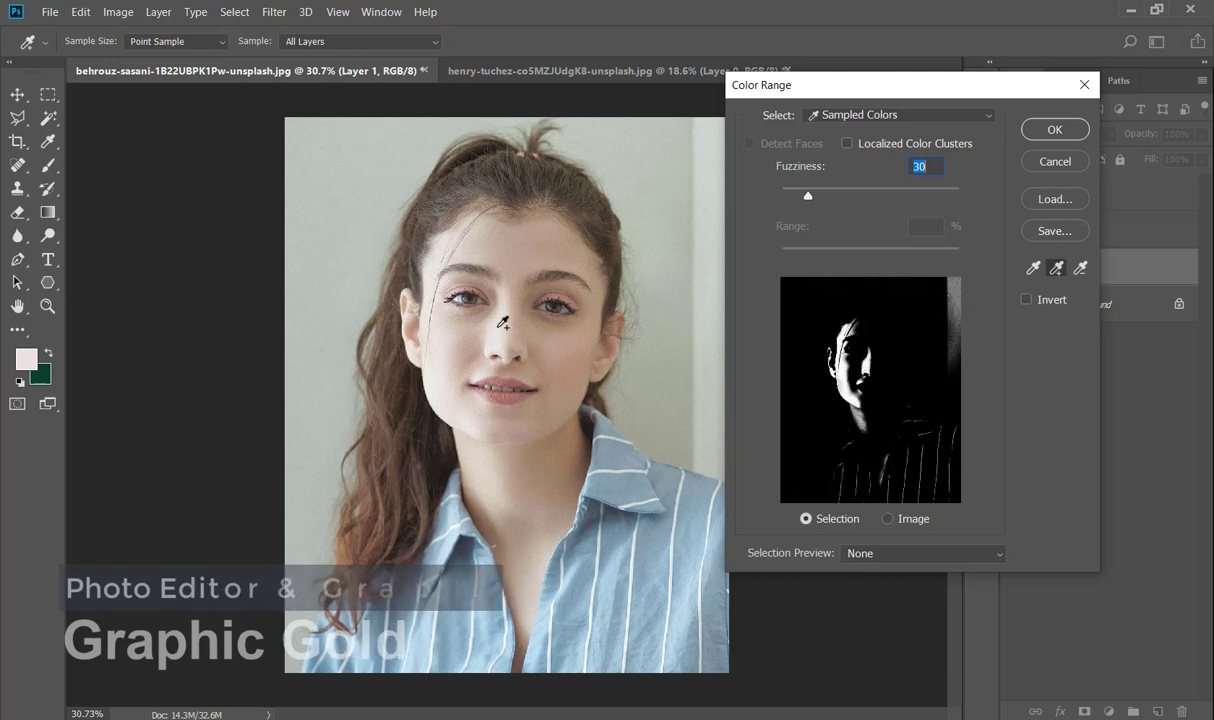
click(530, 345)
click(565, 361)
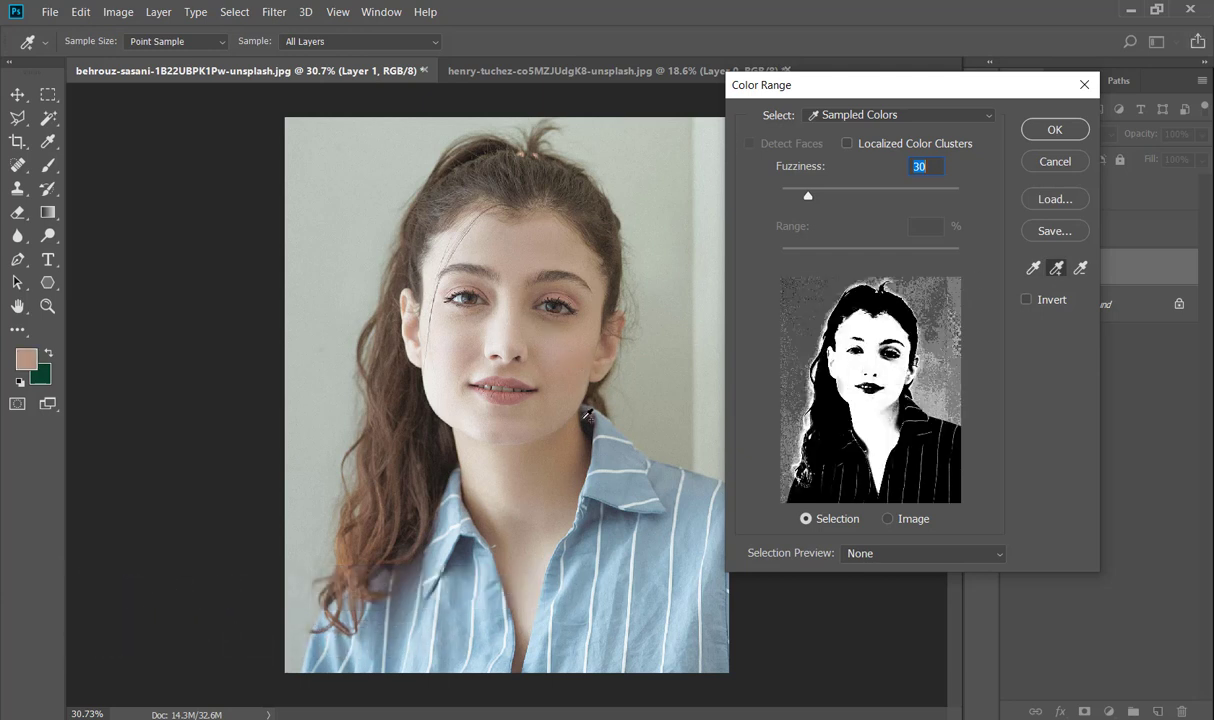
click(552, 410)
click(590, 462)
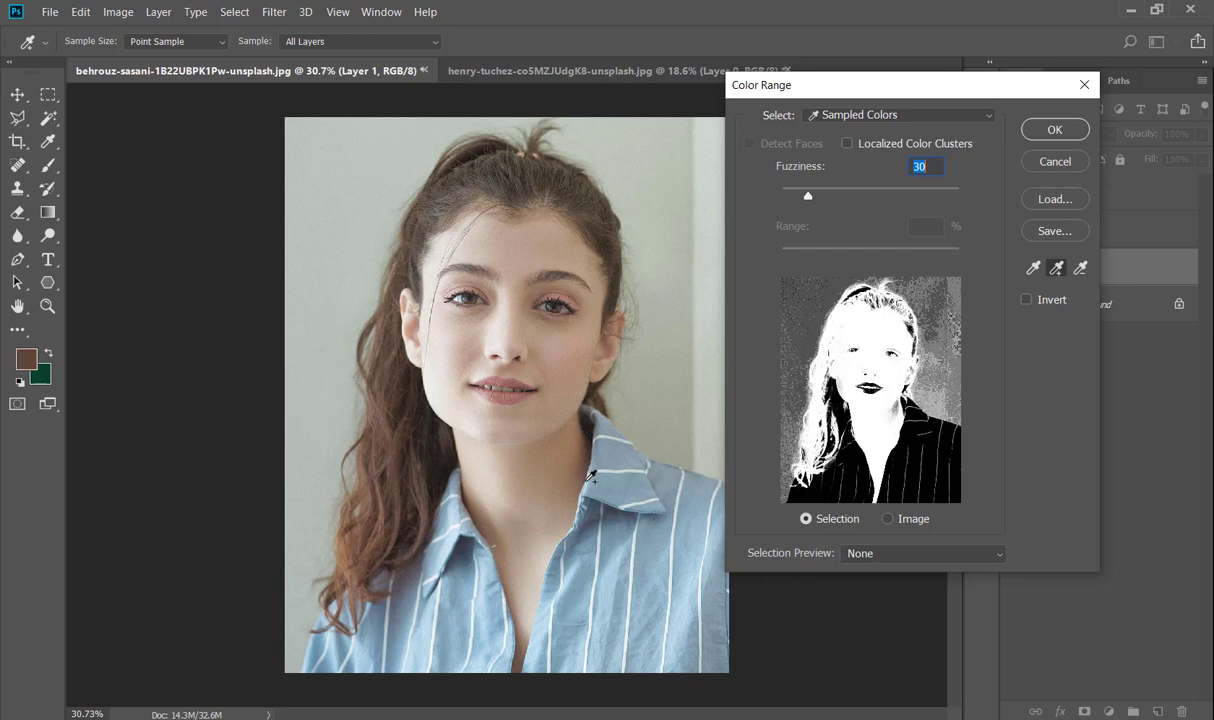
click(580, 479)
Lower Fuzziness to 15 and add more samples from the neck edge, under the jaw and the ear
drag(808, 196, 797, 202)
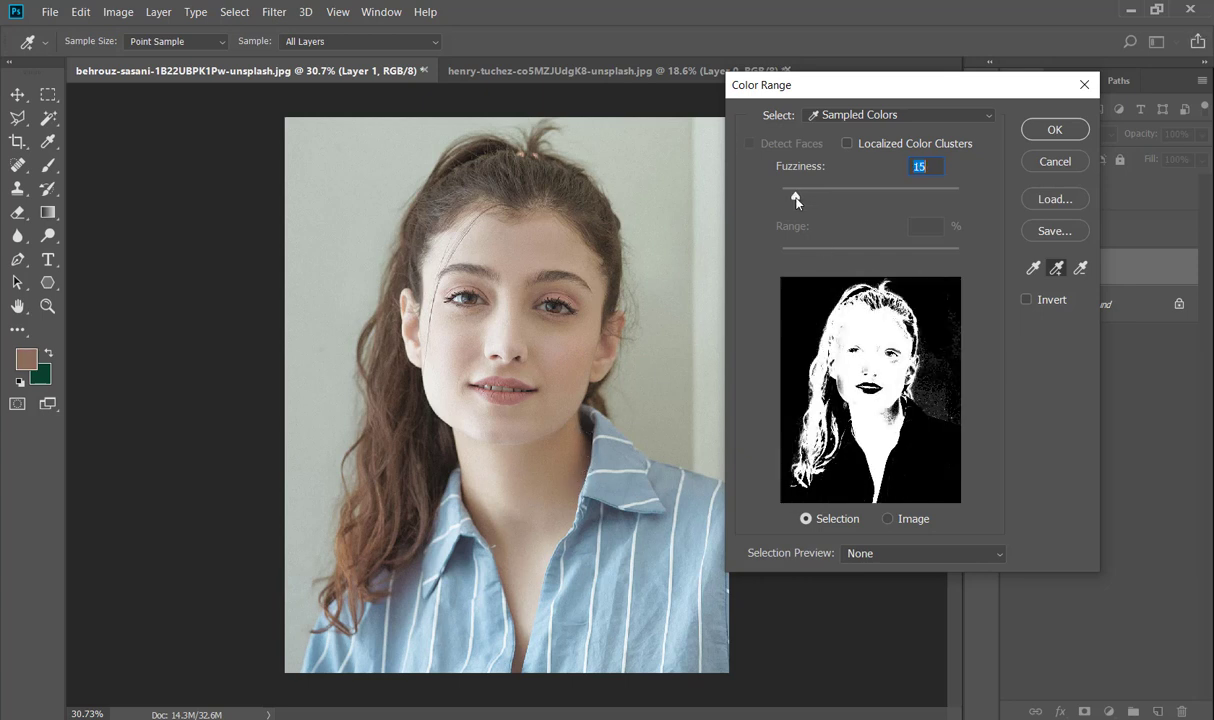
click(587, 449)
click(572, 421)
click(566, 424)
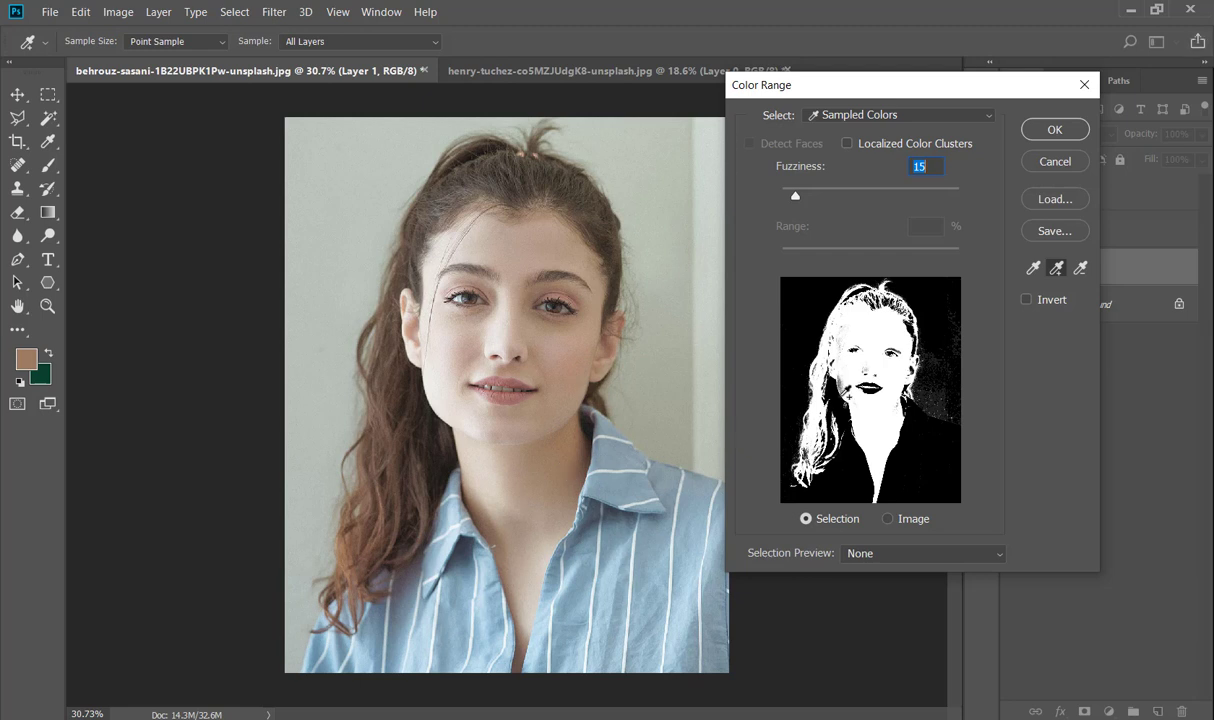
click(611, 341)
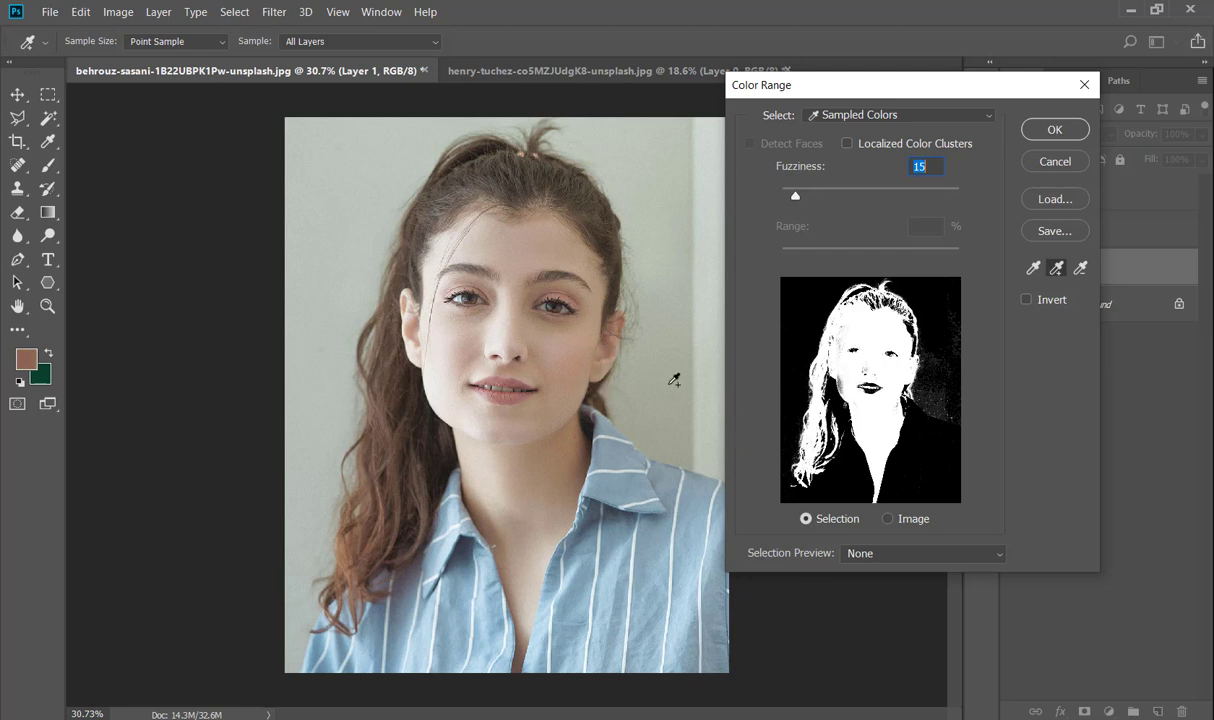
Add jaw and cheek tones, subtract the hair tones, set Fuzziness to 28 and apply the Color Range skin selection
click(453, 430)
click(428, 388)
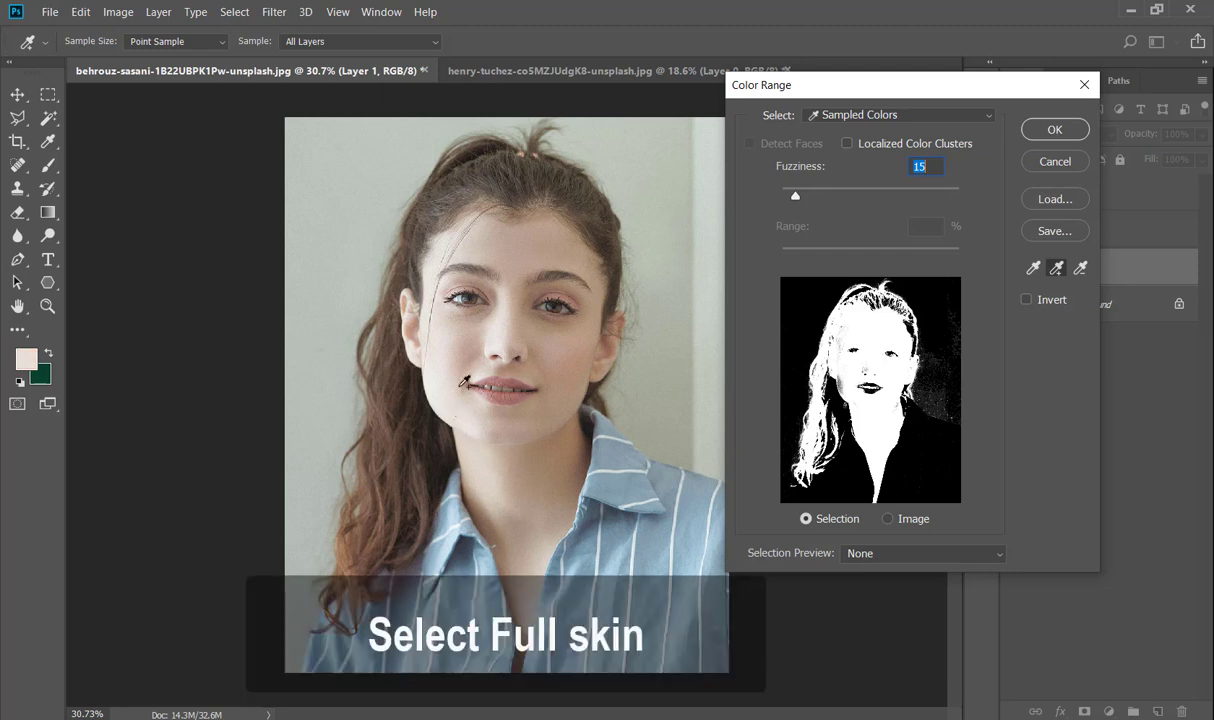
click(433, 364)
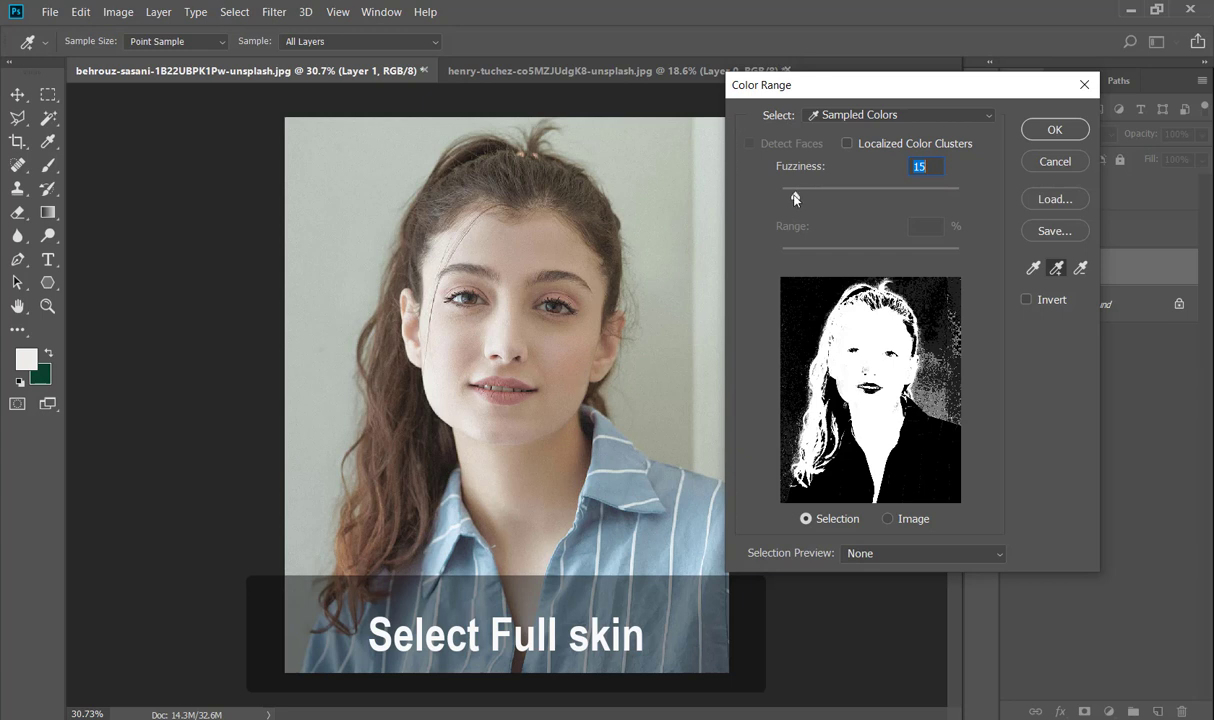
drag(795, 198, 791, 198)
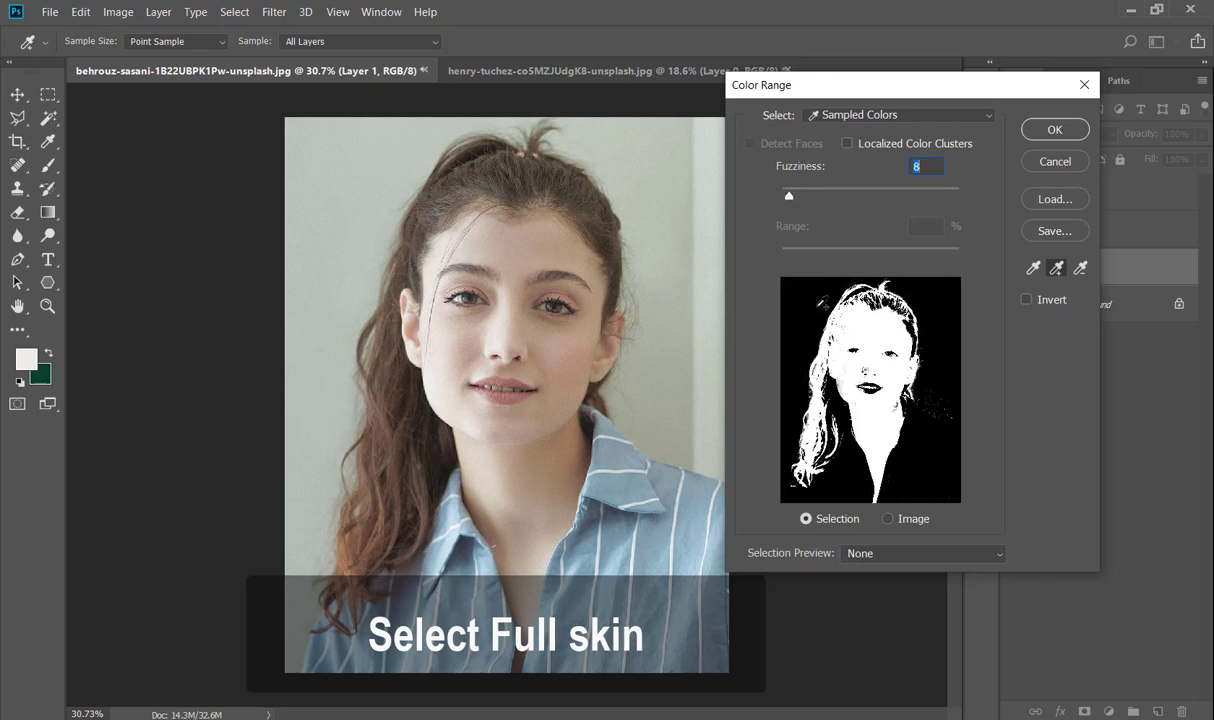
click(468, 330)
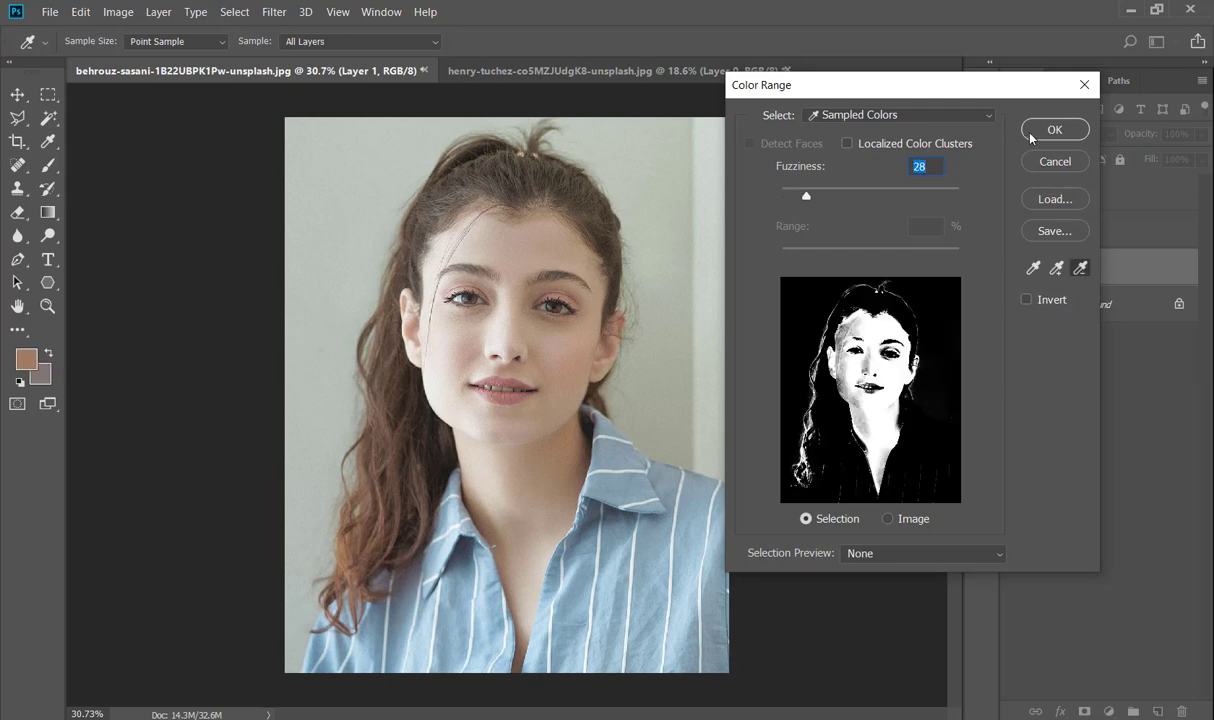
click(1030, 135)
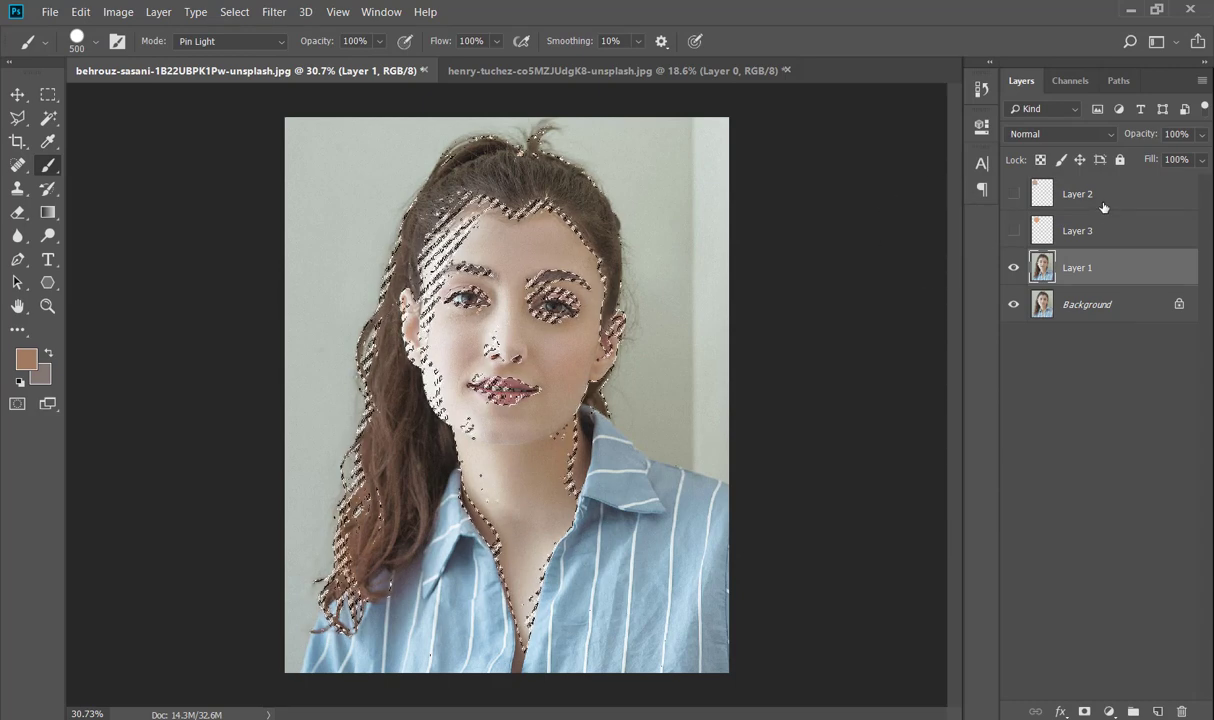
Show both dot layers and add a Solid Color fill over the selected skin, using colour 200000 sampled from the dots' overlap
click(1013, 230)
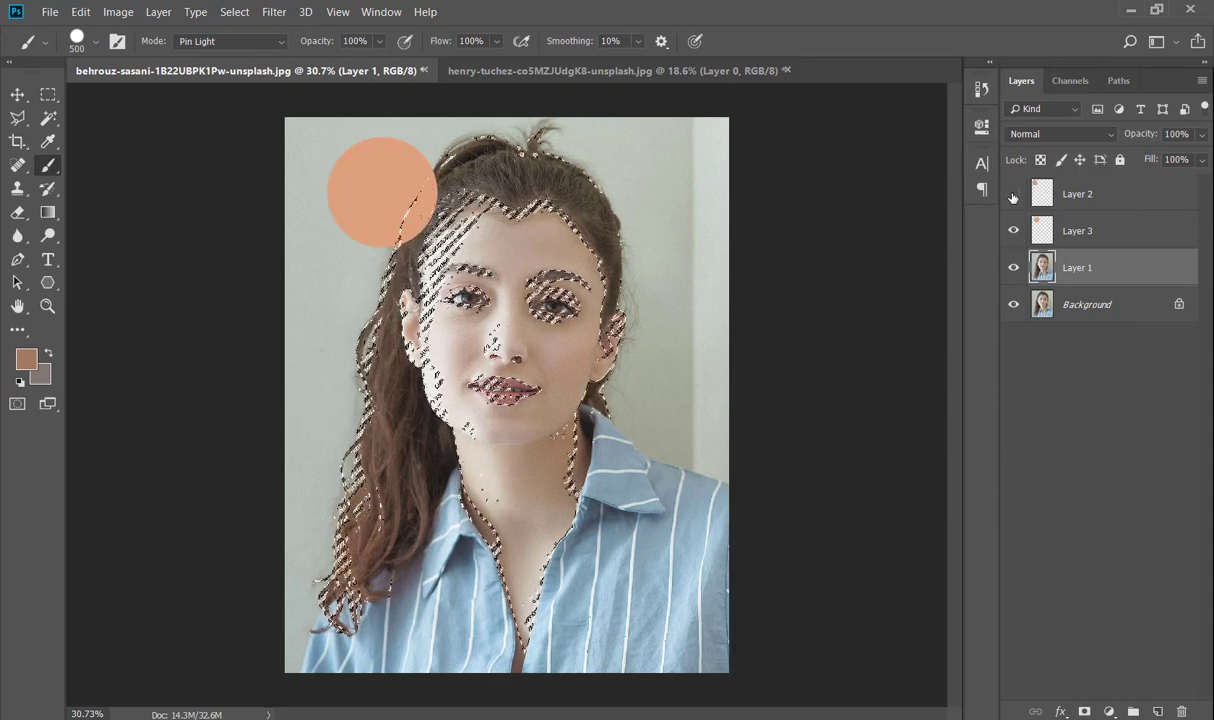
click(1013, 194)
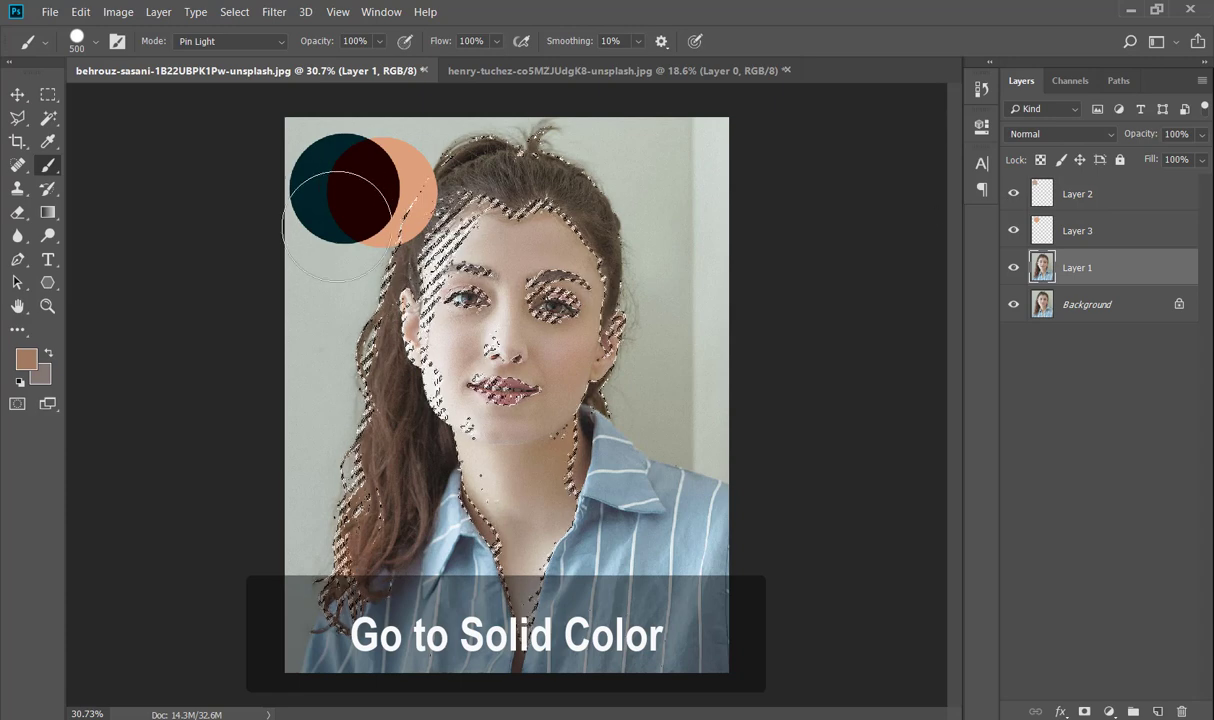
click(1112, 711)
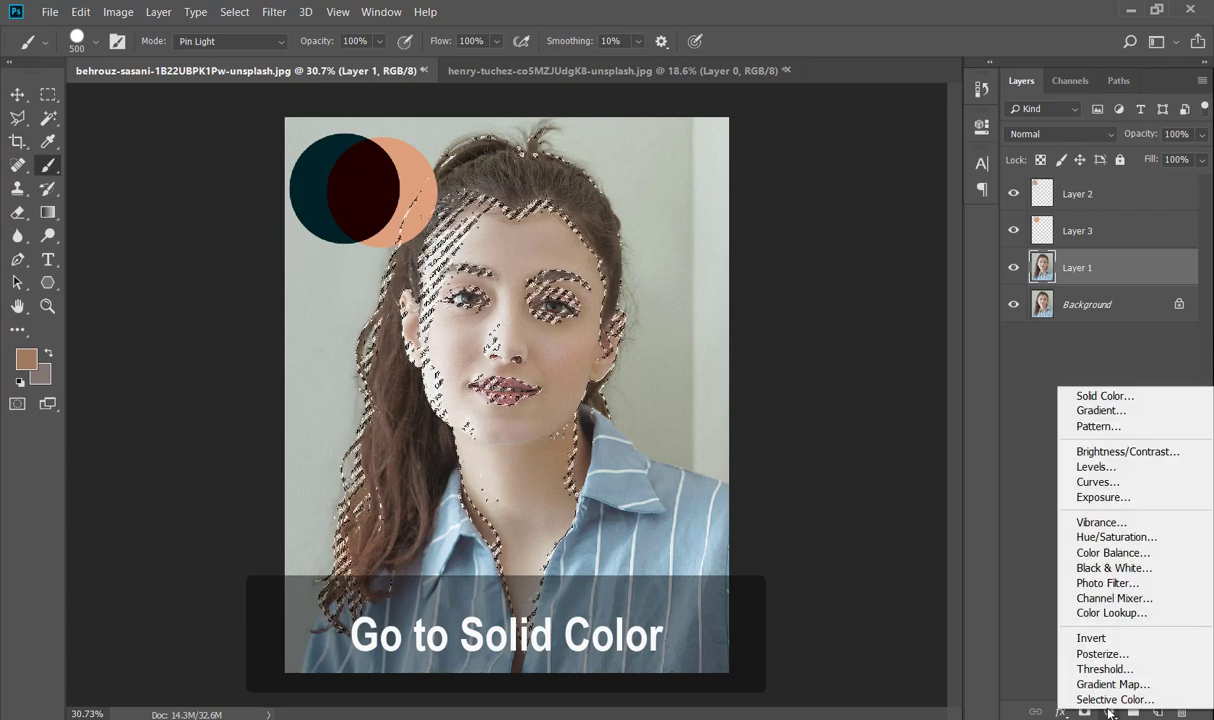
click(1131, 398)
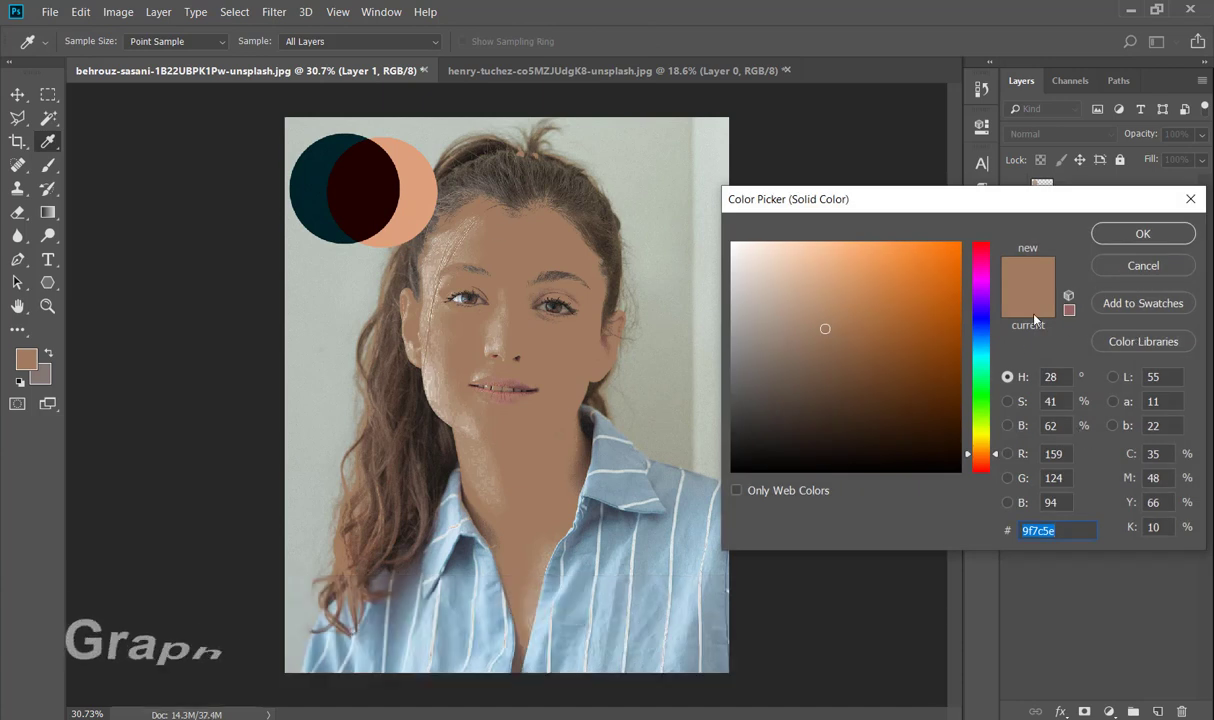
click(378, 184)
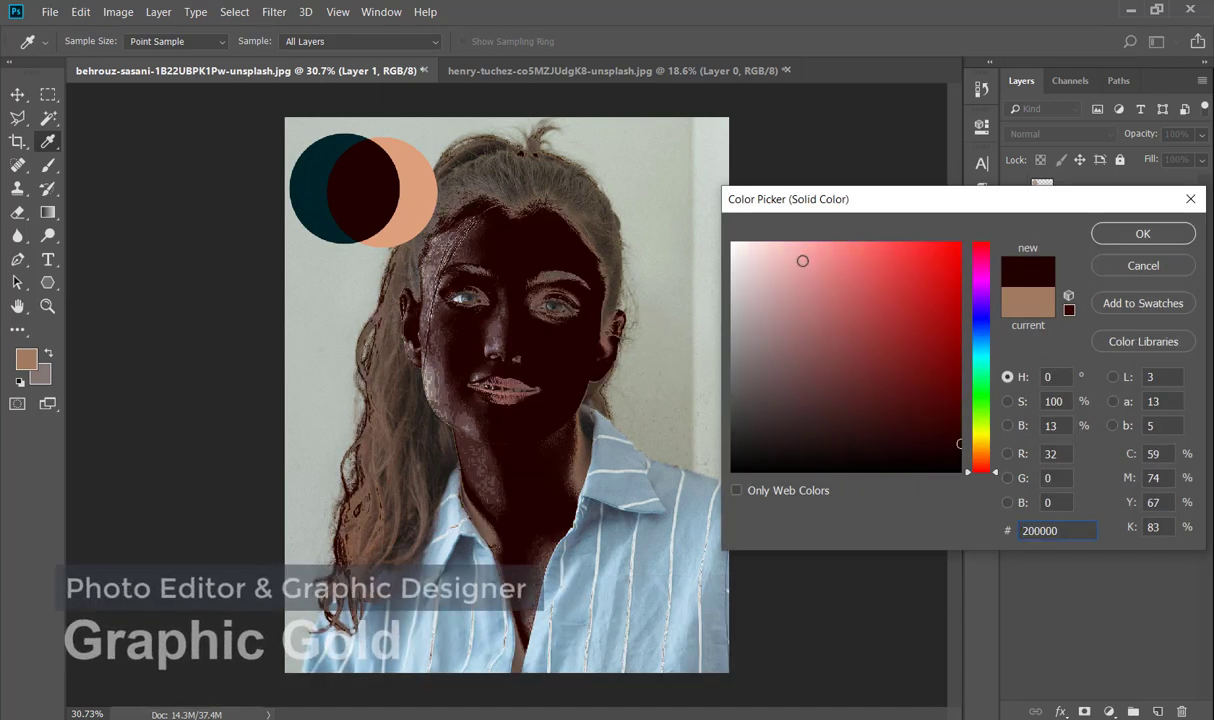
click(1140, 234)
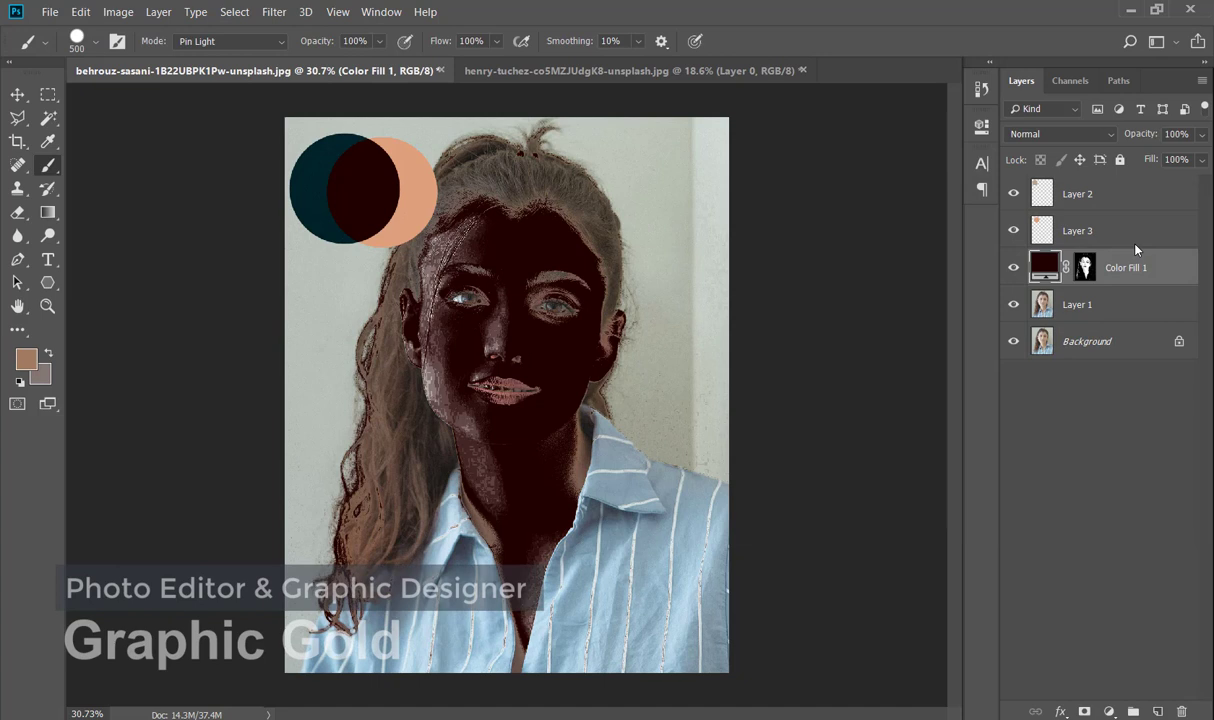
Hide both dot layers and set the skin's colour fill layer to Linear Dodge (Add) at 77% opacity
click(1013, 230)
click(1013, 194)
click(1080, 136)
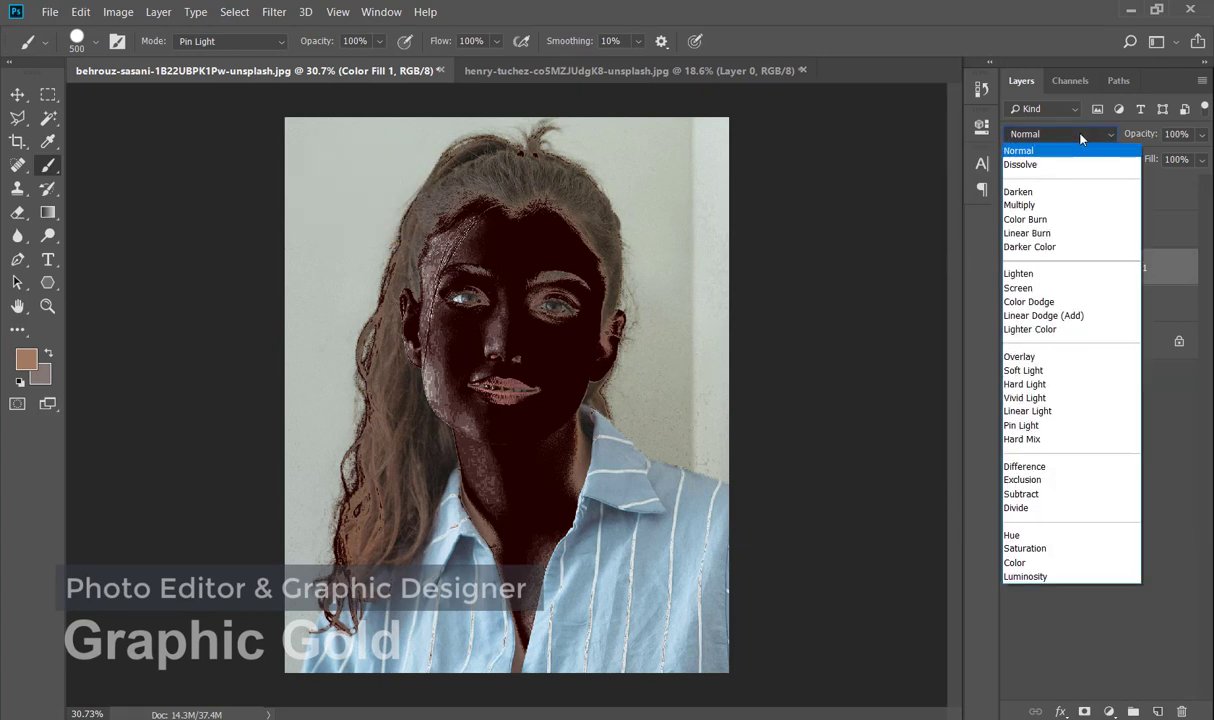
click(1078, 315)
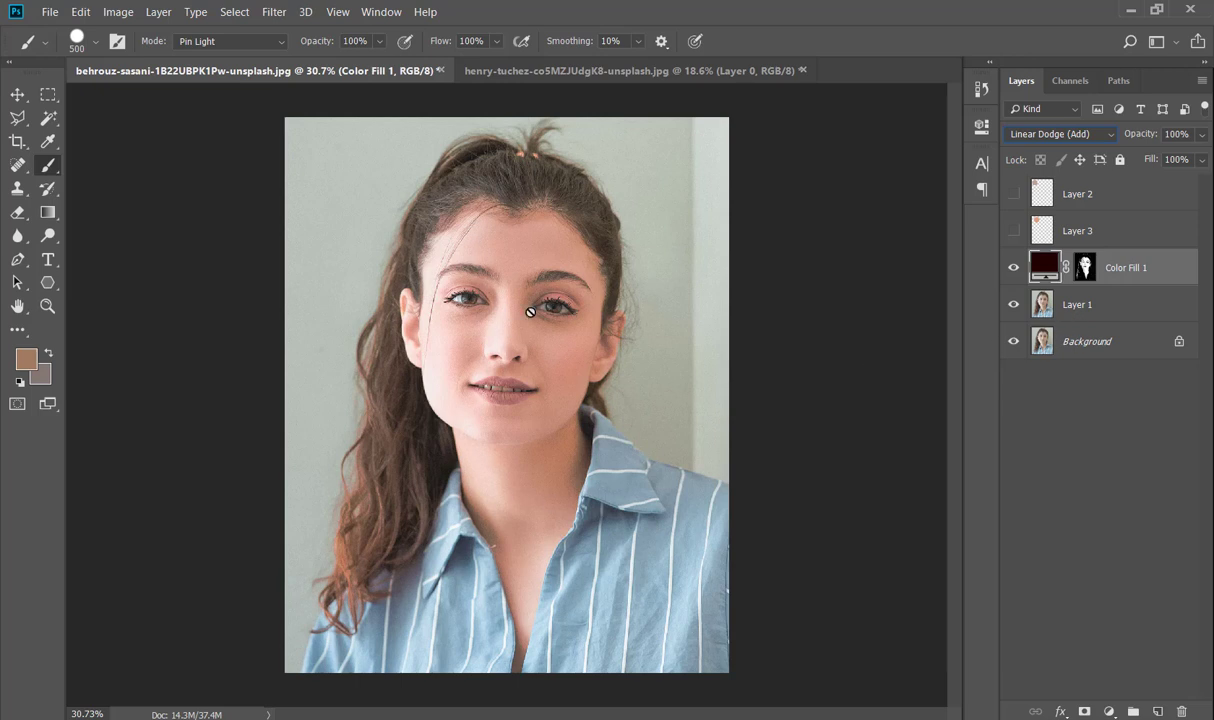
click(1203, 135)
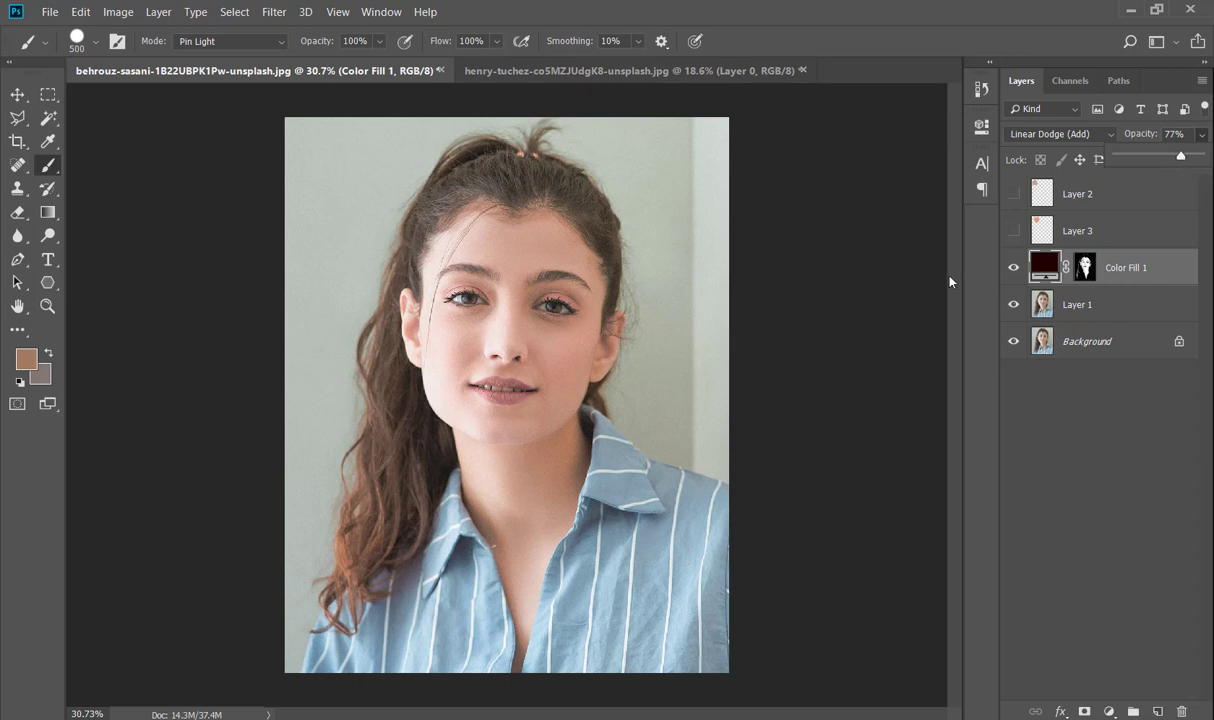
Delete the two hidden colour dot layers, Layer 3 and Layer 2
scroll(572, 398, up, 1)
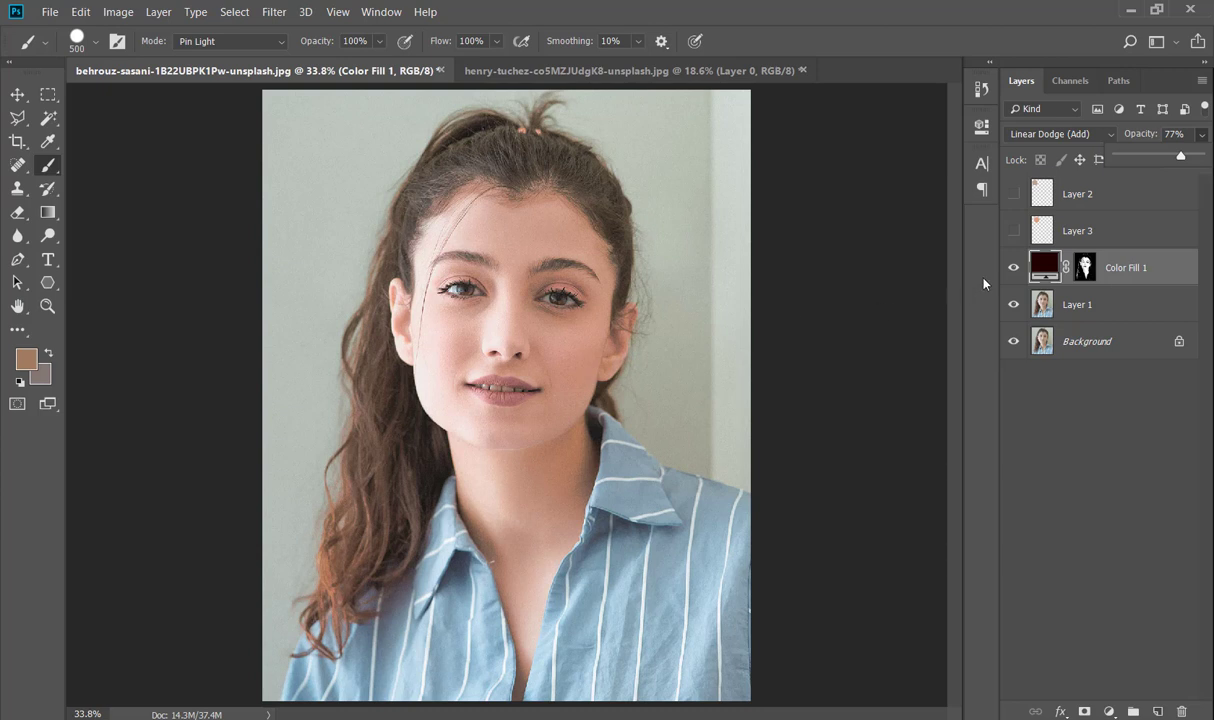
click(1014, 231)
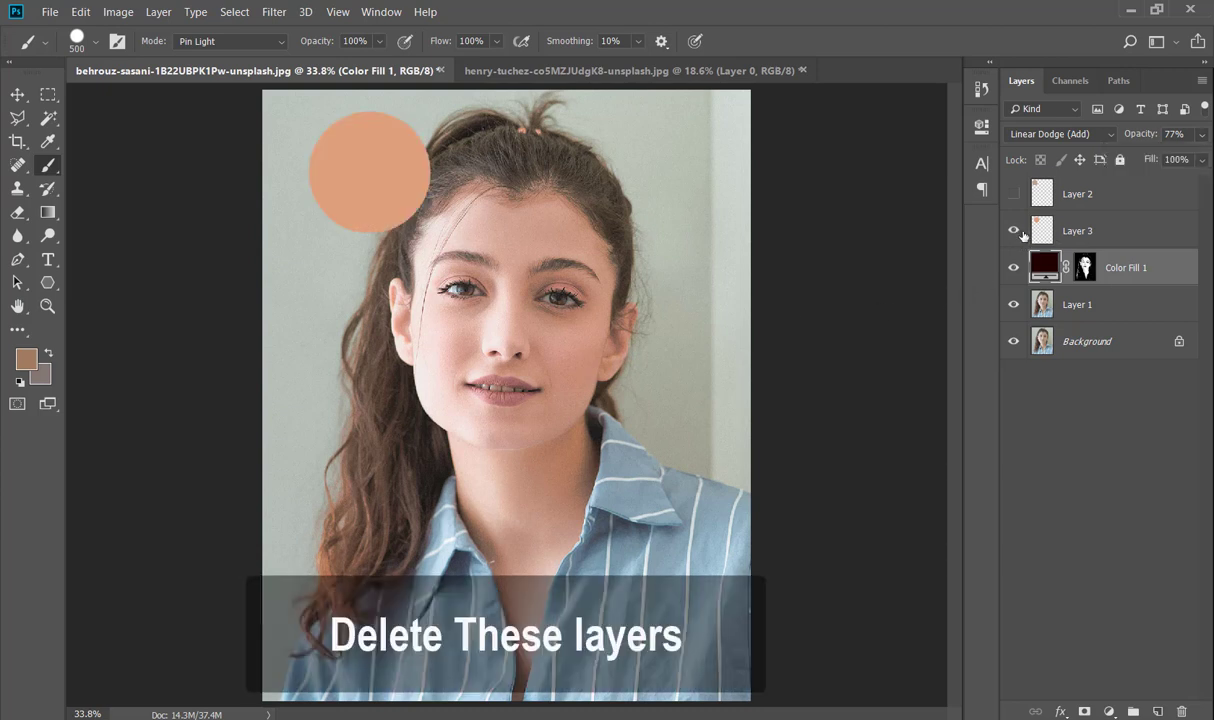
click(1014, 231)
click(1077, 231)
key(Delete)
click(1086, 194)
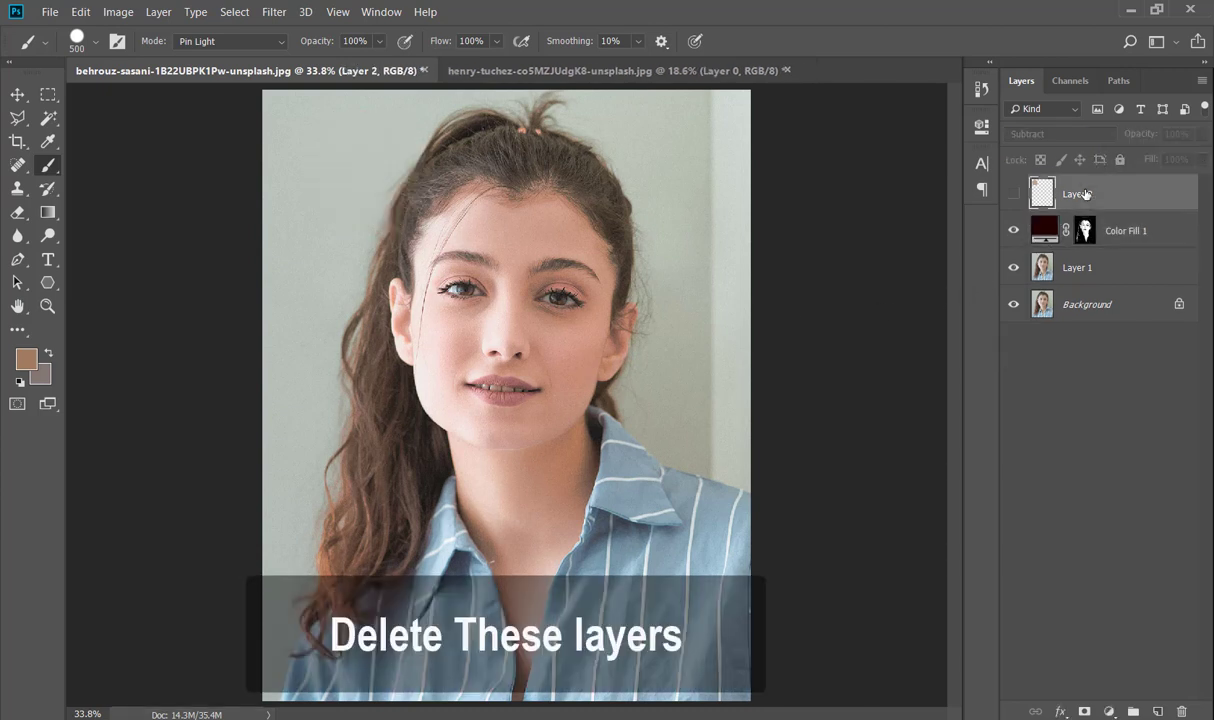
key(Delete)
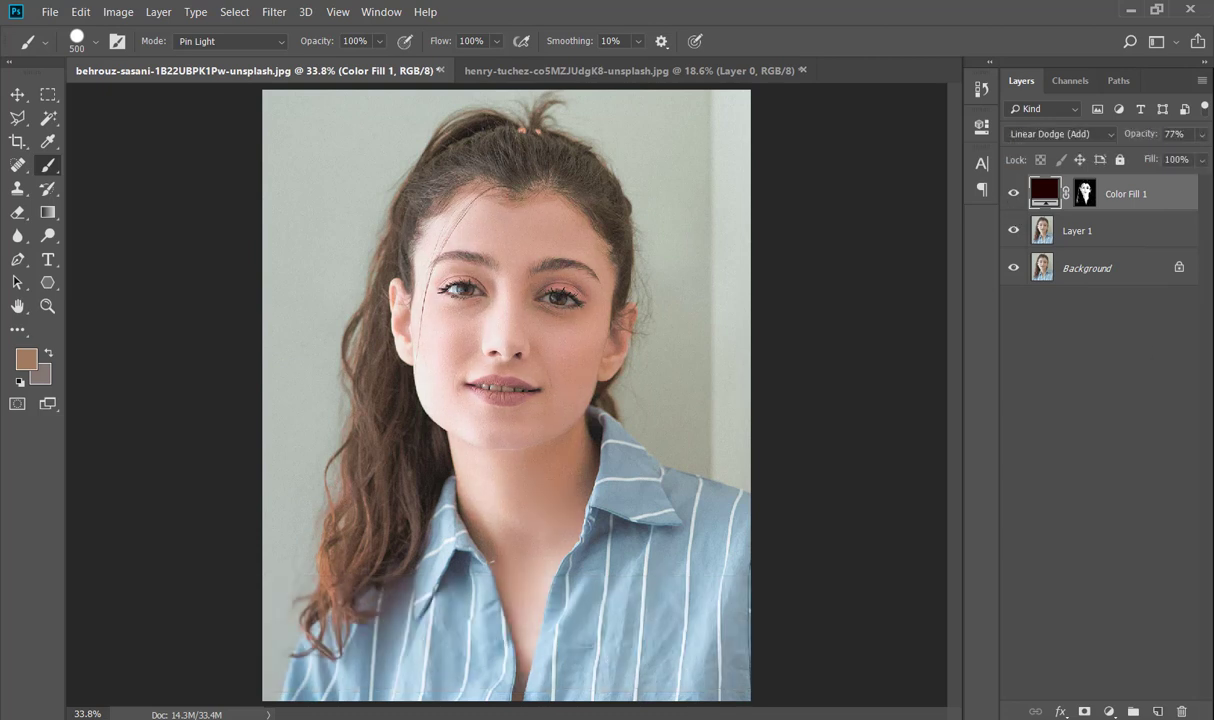
Add a Curves adjustment layer above the colour fill and move the RGB curve's black point slightly inward to deepen the shadows
click(1108, 711)
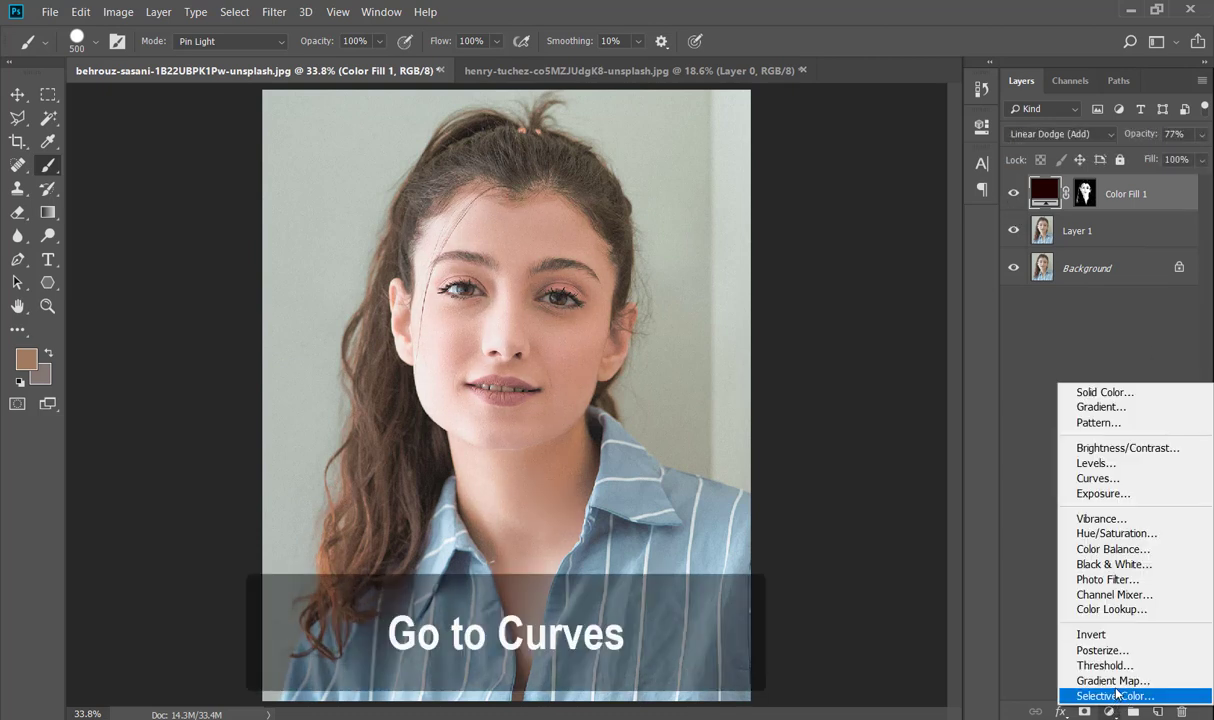
click(1128, 479)
drag(754, 410, 765, 413)
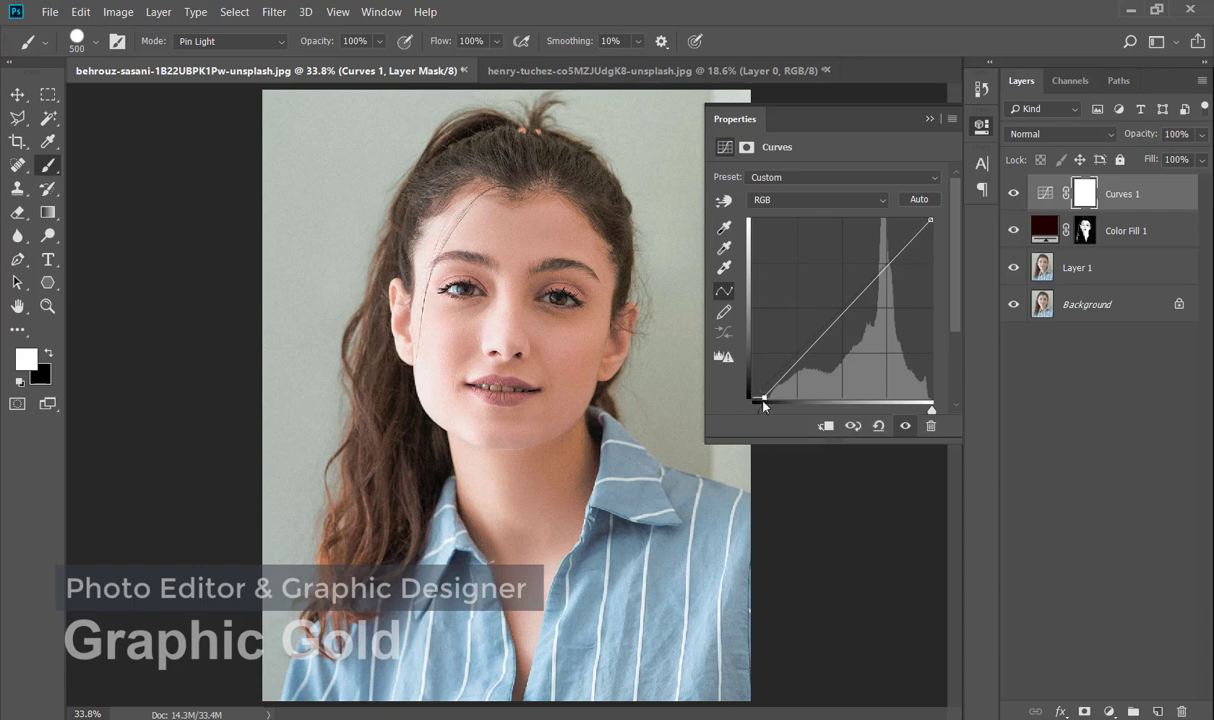
drag(768, 411, 758, 411)
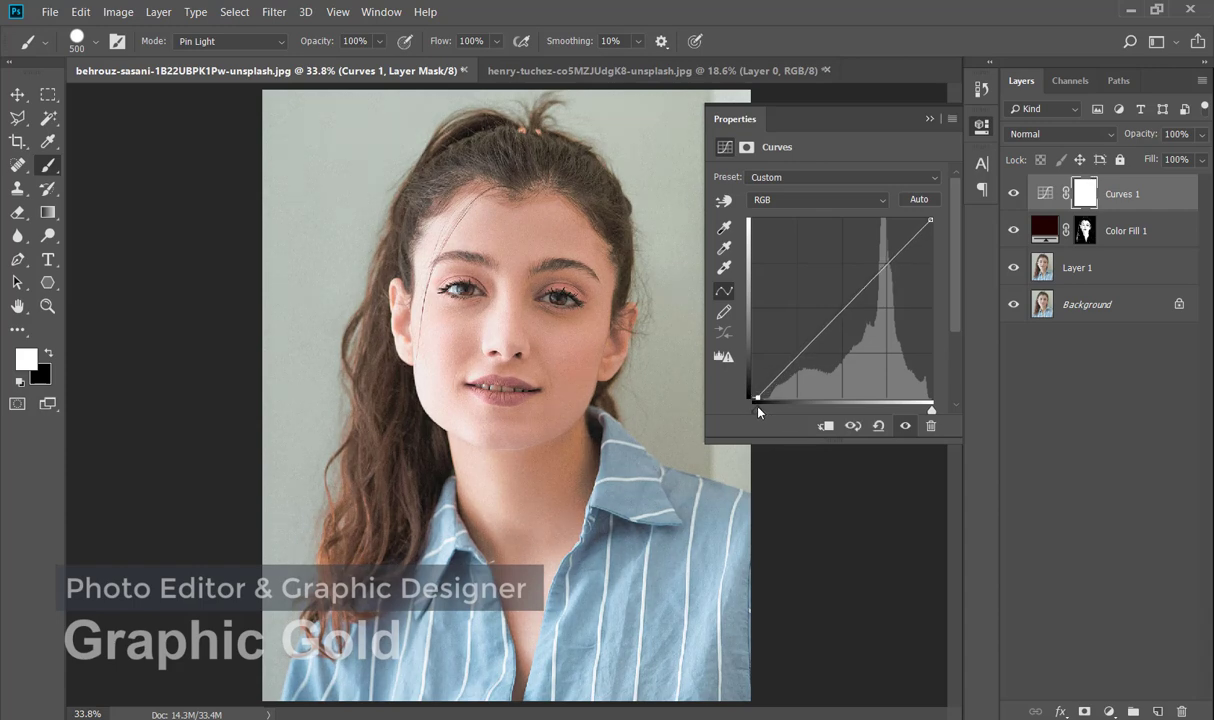
click(929, 119)
Add a Photo Filter adjustment layer with Warming Filter (85) and lower its layer opacity to 64%
click(1109, 710)
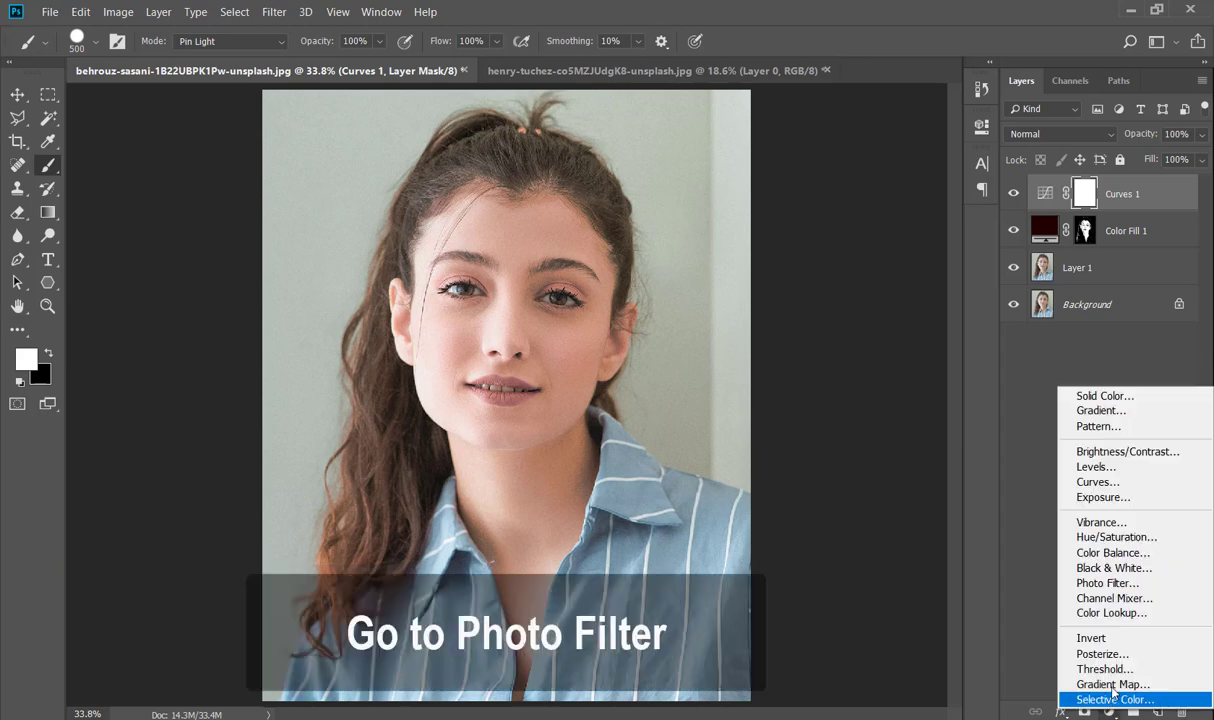
click(1143, 585)
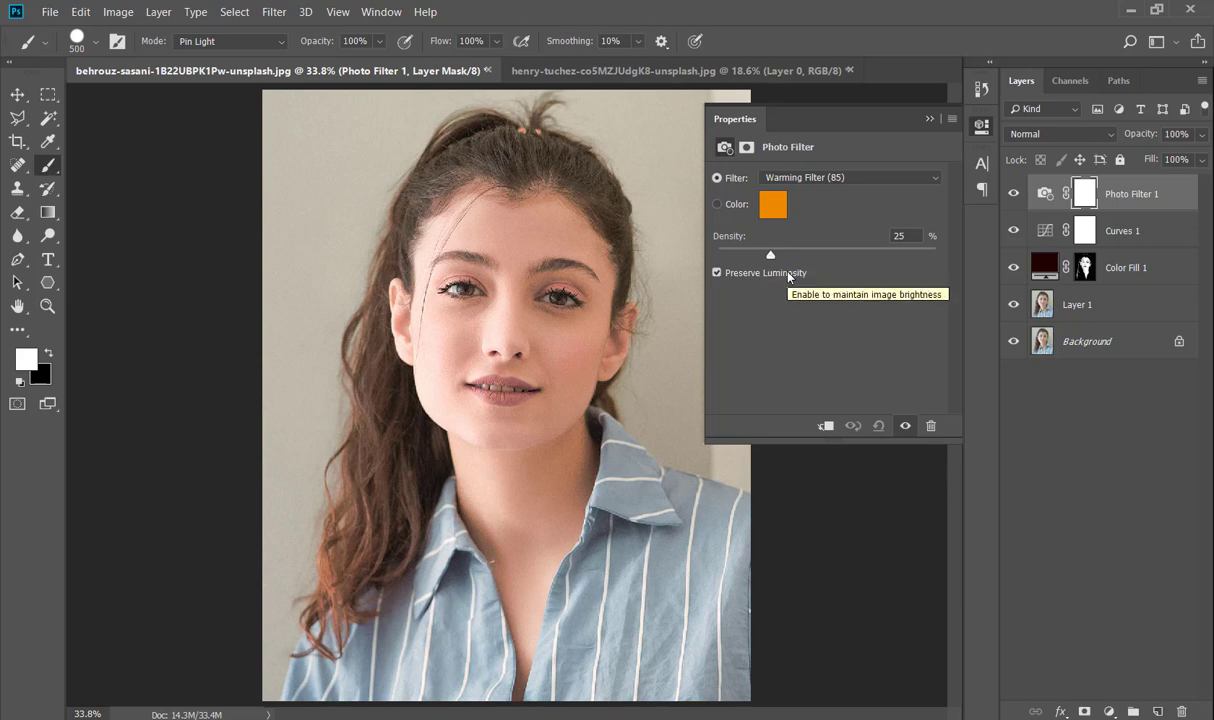
click(929, 118)
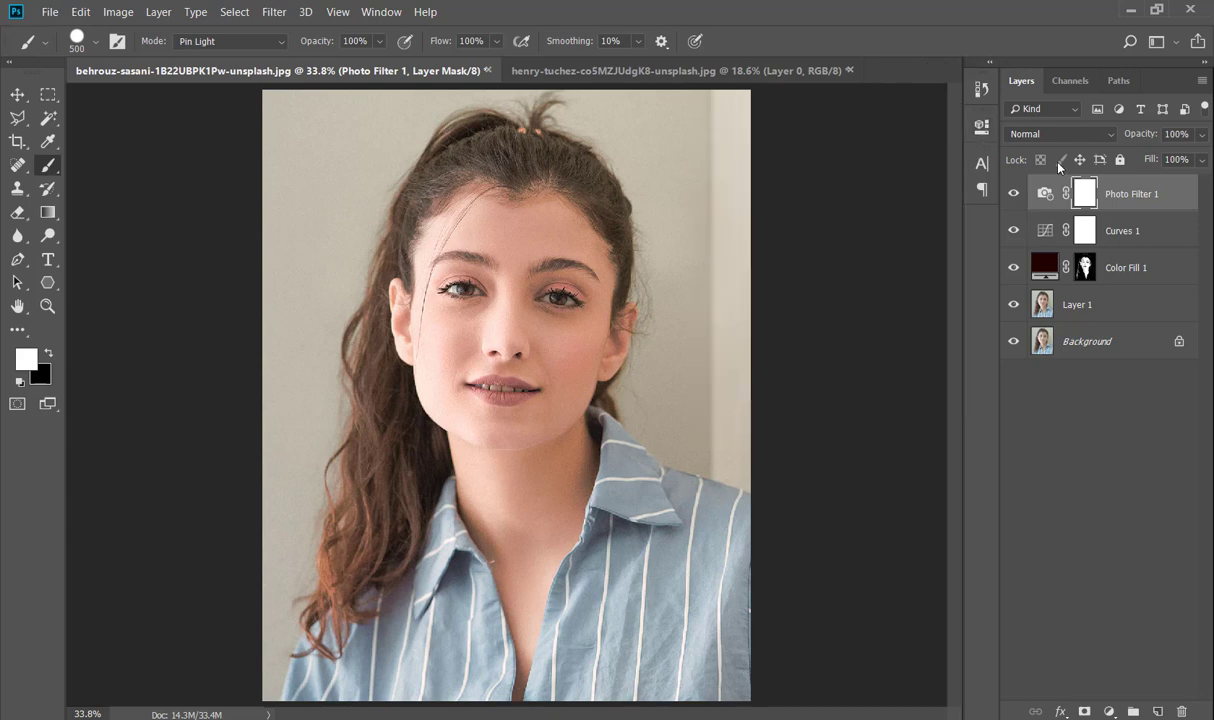
drag(1201, 134, 1178, 158)
Group the Photo Filter, Curves and Color Fill layers, and toggle the group's visibility to compare before and after
shift+click(1145, 245)
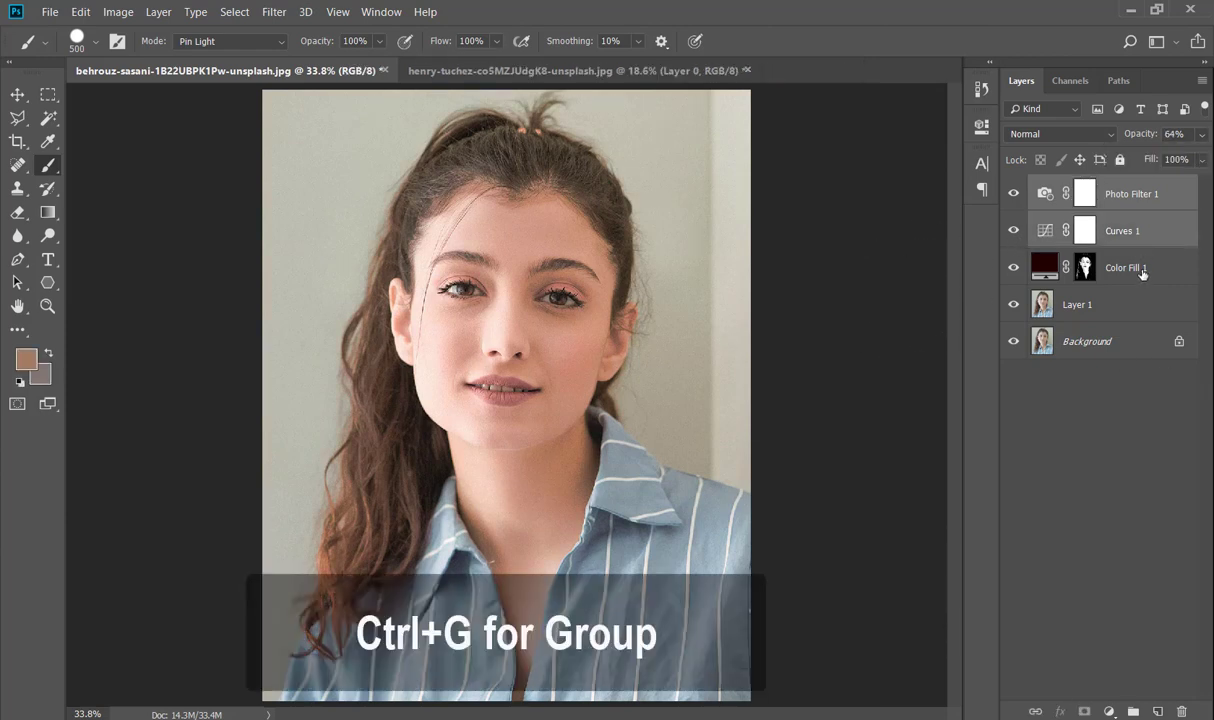
shift+click(1141, 273)
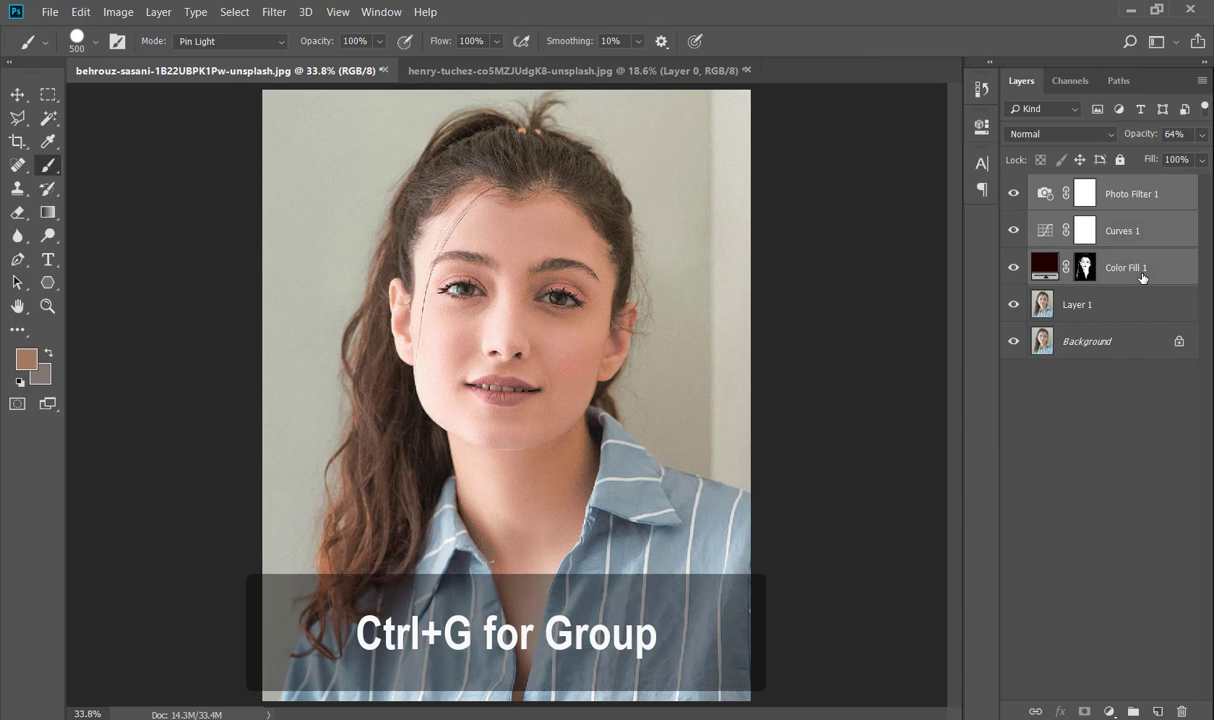
key(ctrl+g)
click(1014, 187)
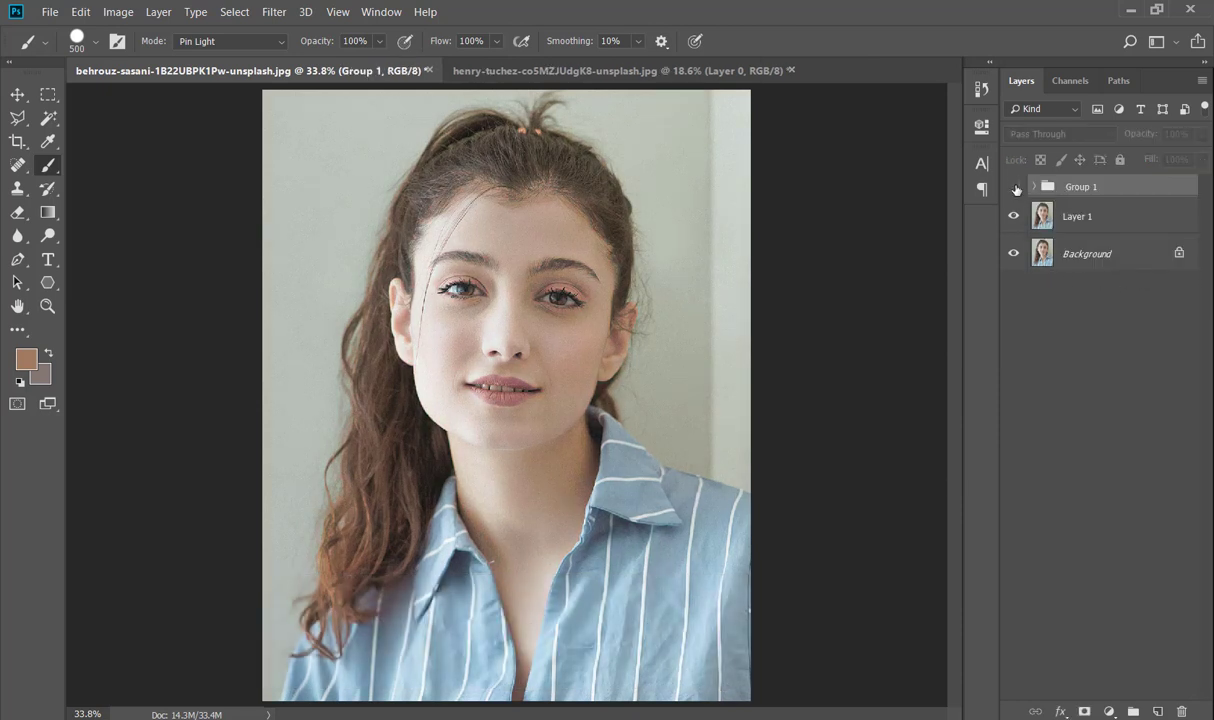
click(1014, 187)
click(1014, 187)
click(1014, 187)
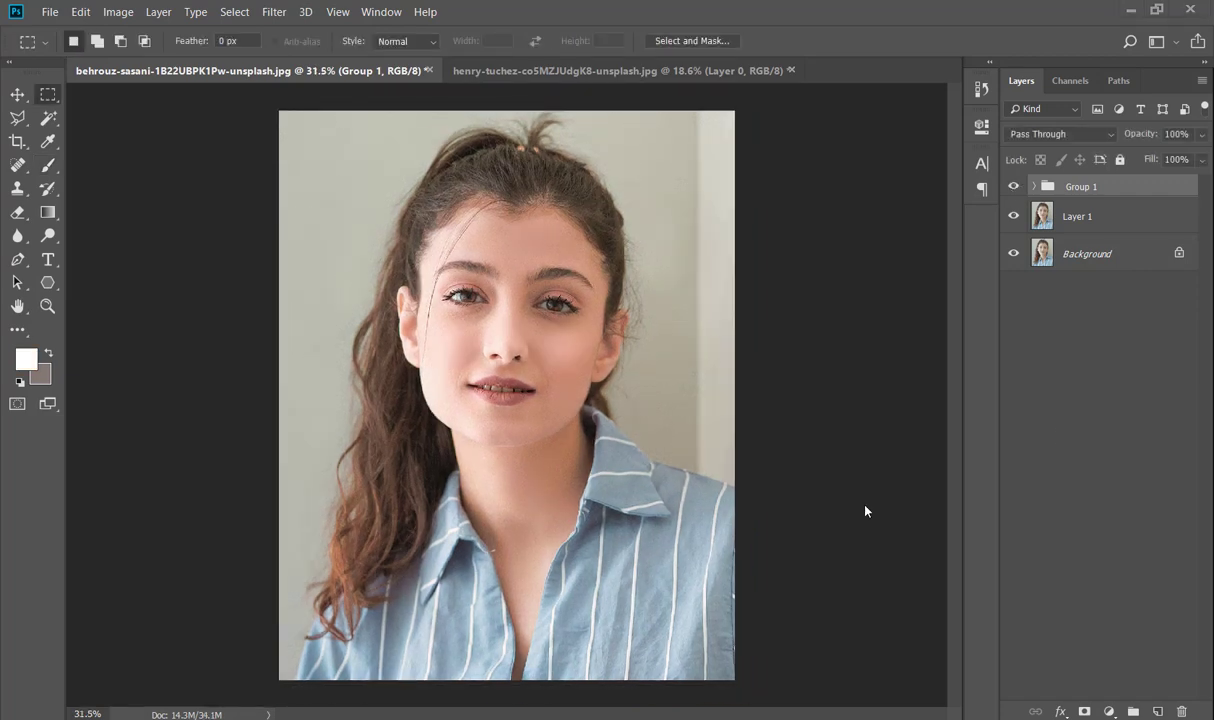
Add a second Photo Filter adjustment layer above the group, using Warming Filter (85) at 25% density
click(1108, 711)
click(1107, 585)
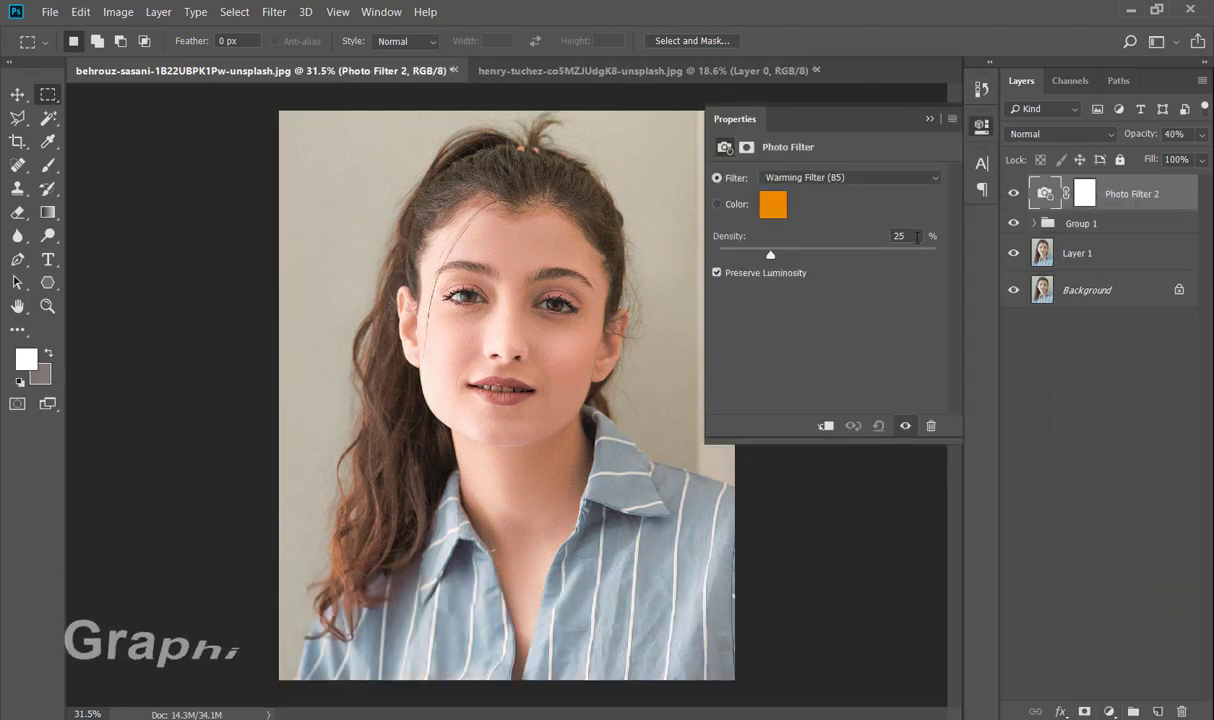
drag(906, 236, 884, 237)
key(BackSpace)
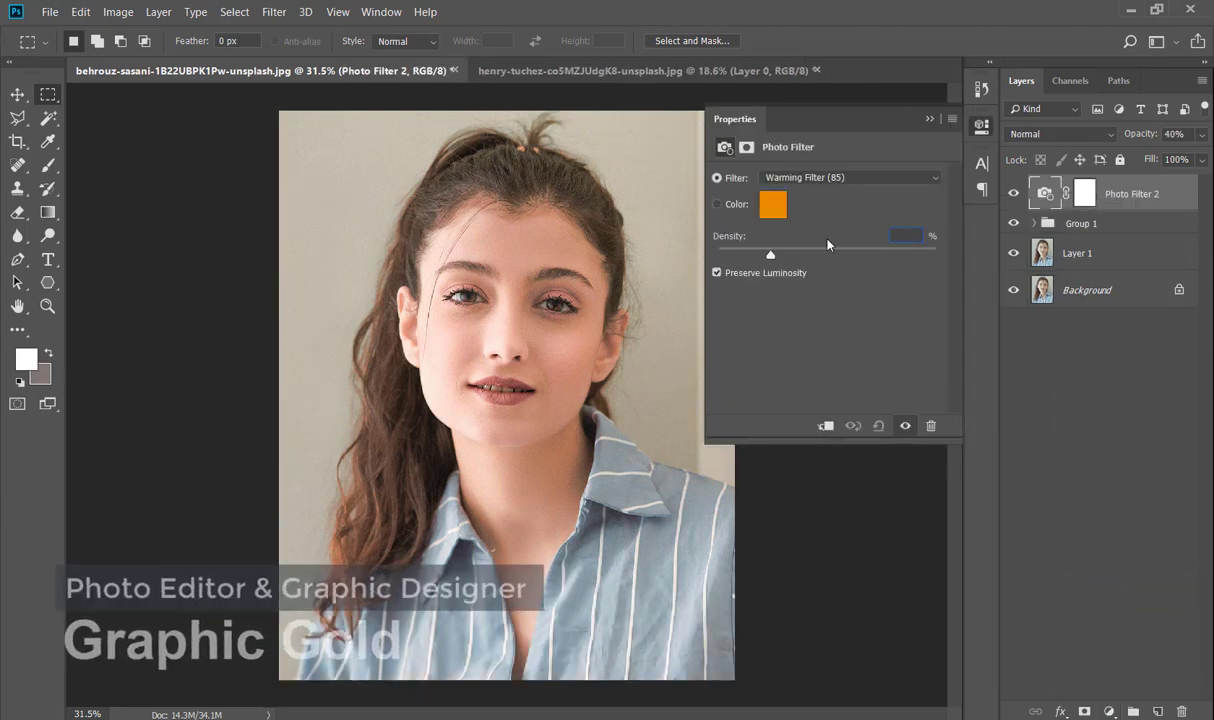
text(25)
click(932, 120)
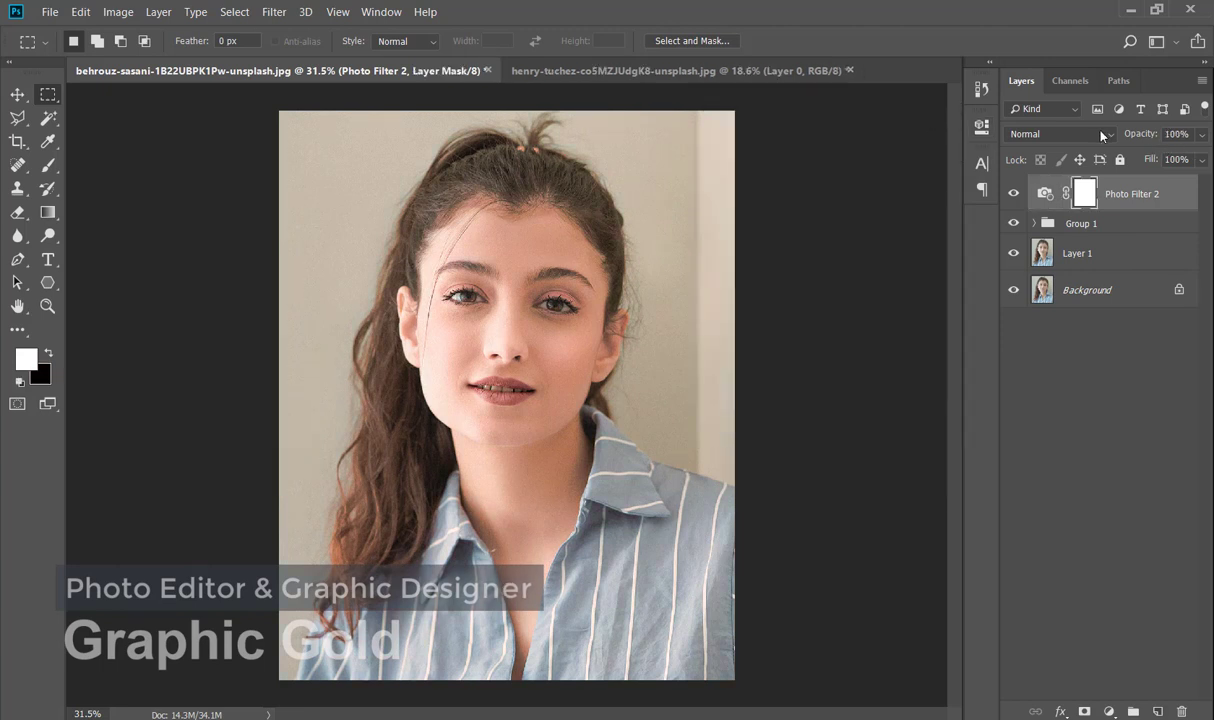
Set the new Photo Filter layer to Overlay at 40% opacity and toggle its visibility to compare the effect
click(1099, 136)
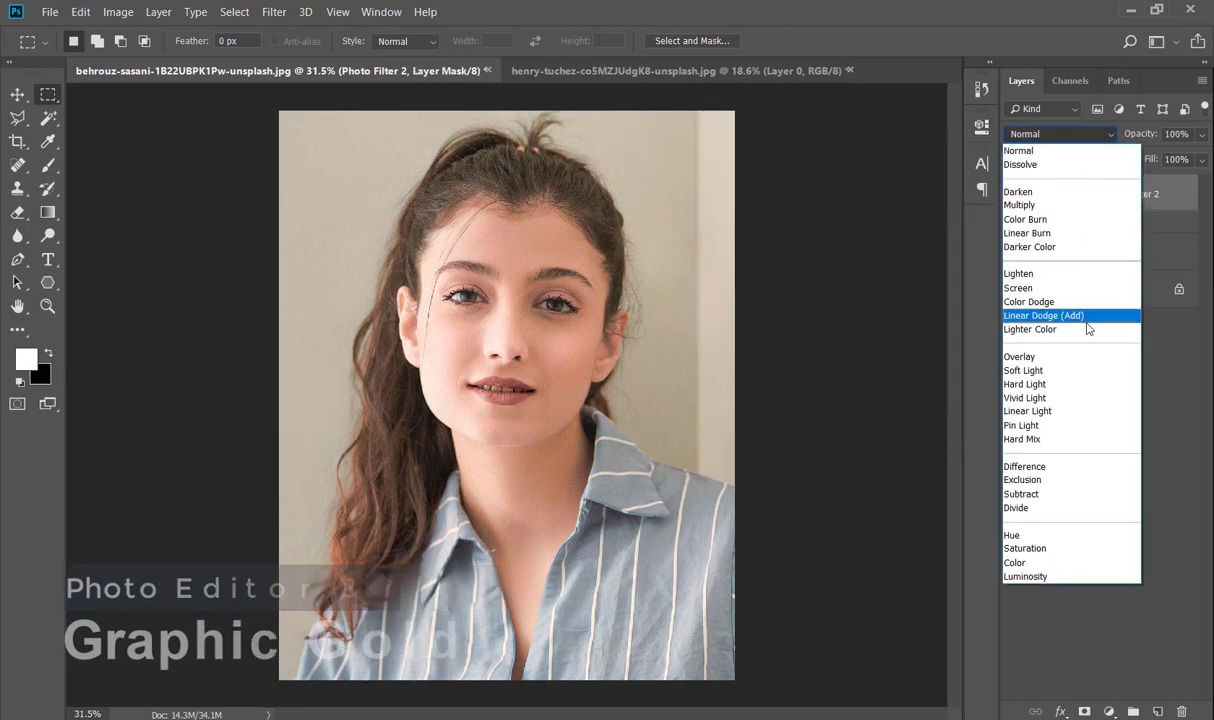
click(1085, 357)
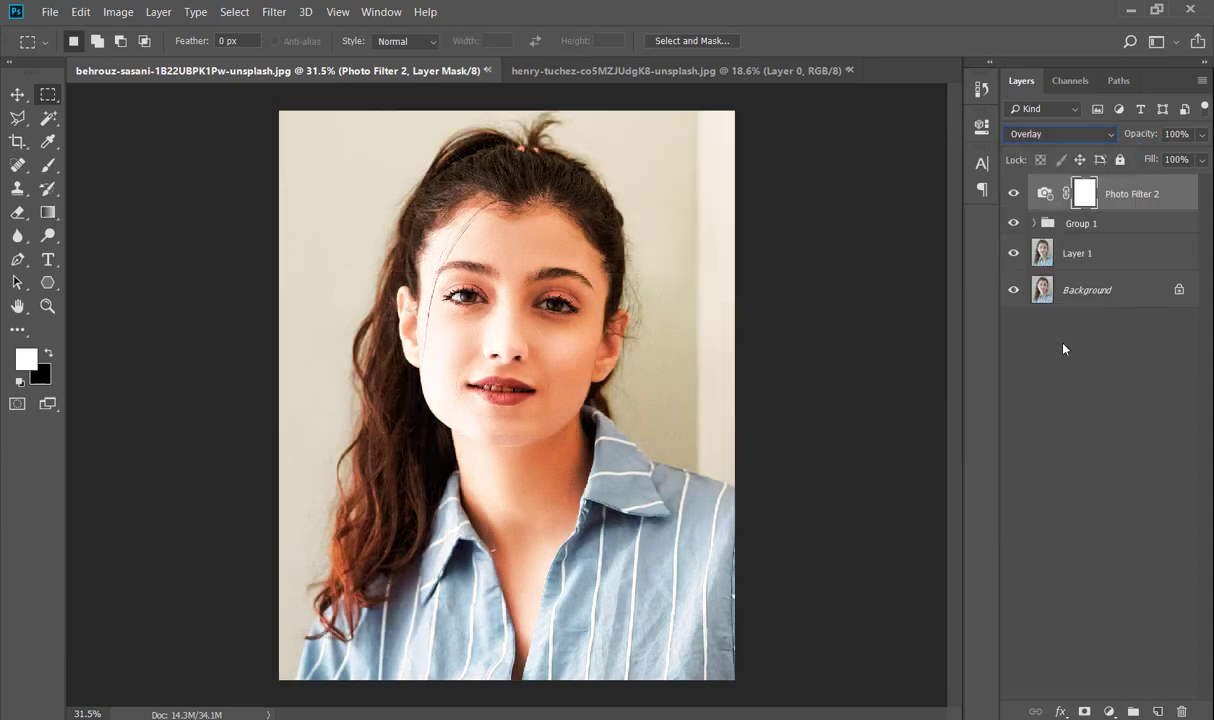
click(1045, 193)
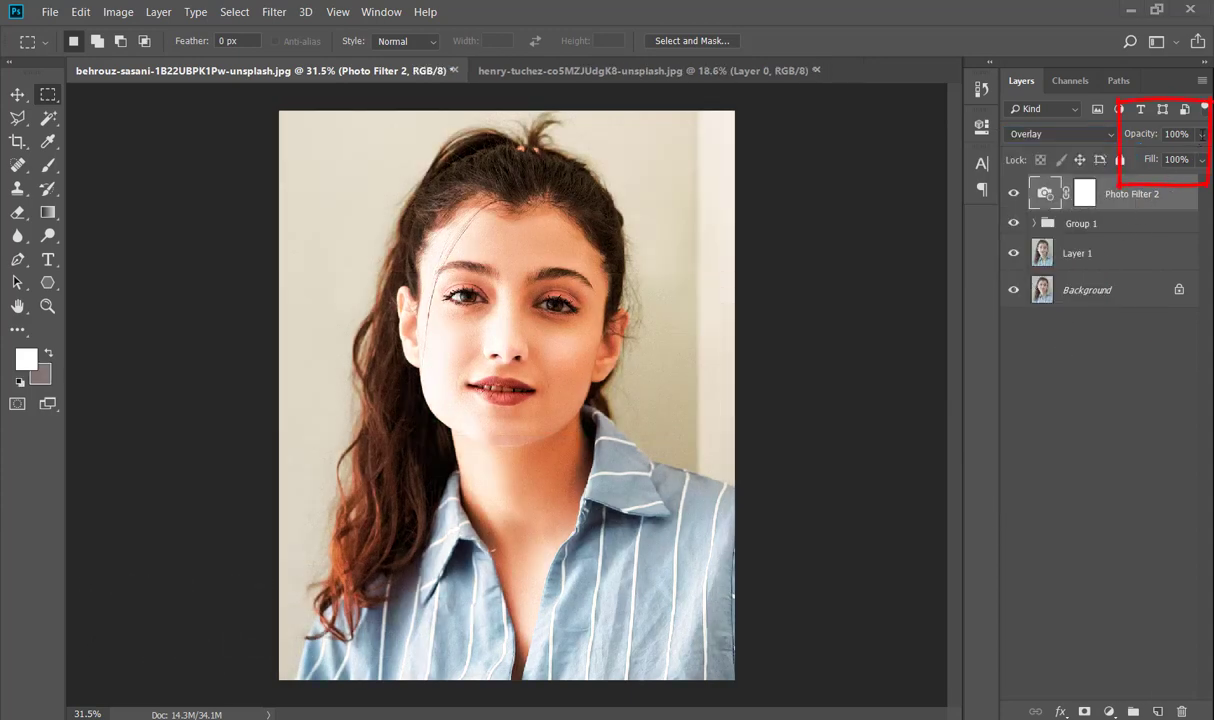
click(1202, 134)
text(40)
key(Return)
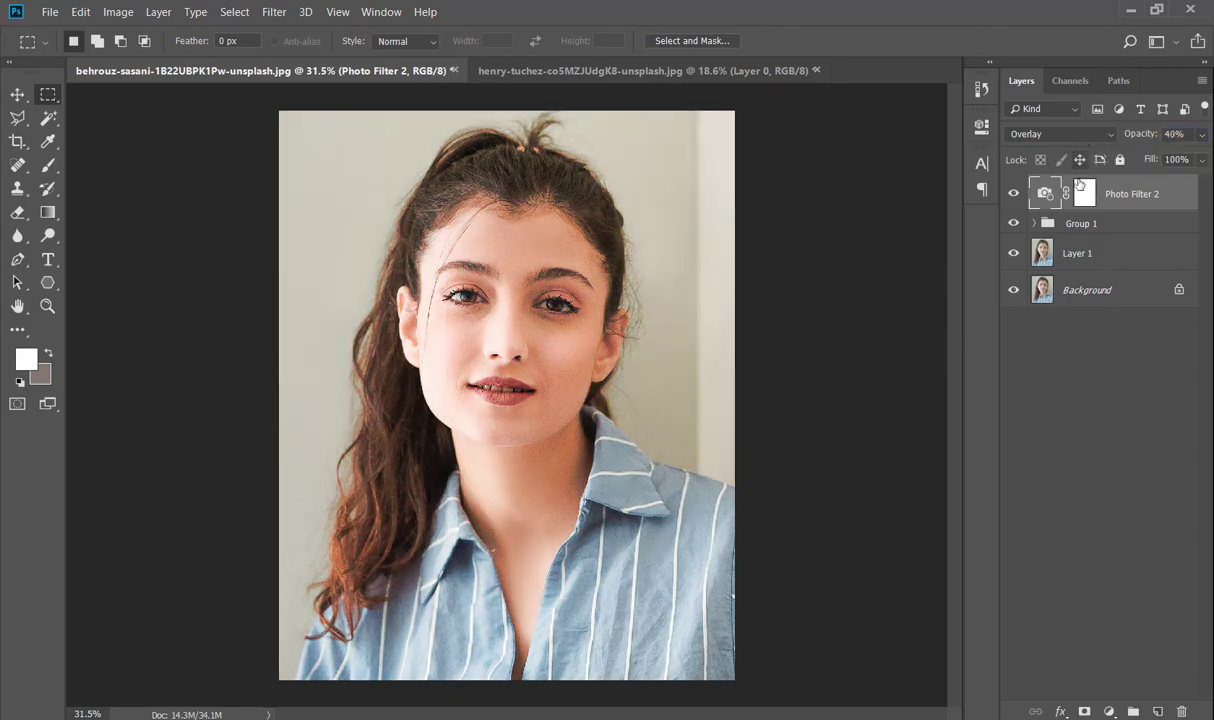
click(1014, 194)
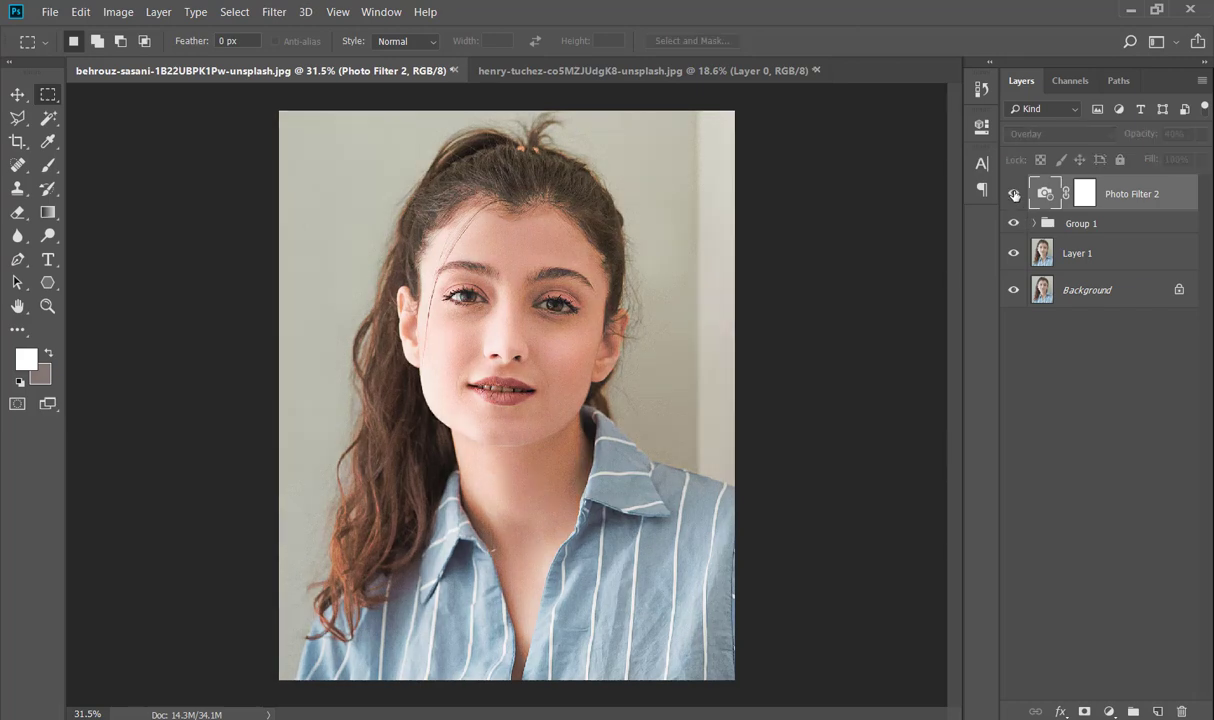
click(1014, 194)
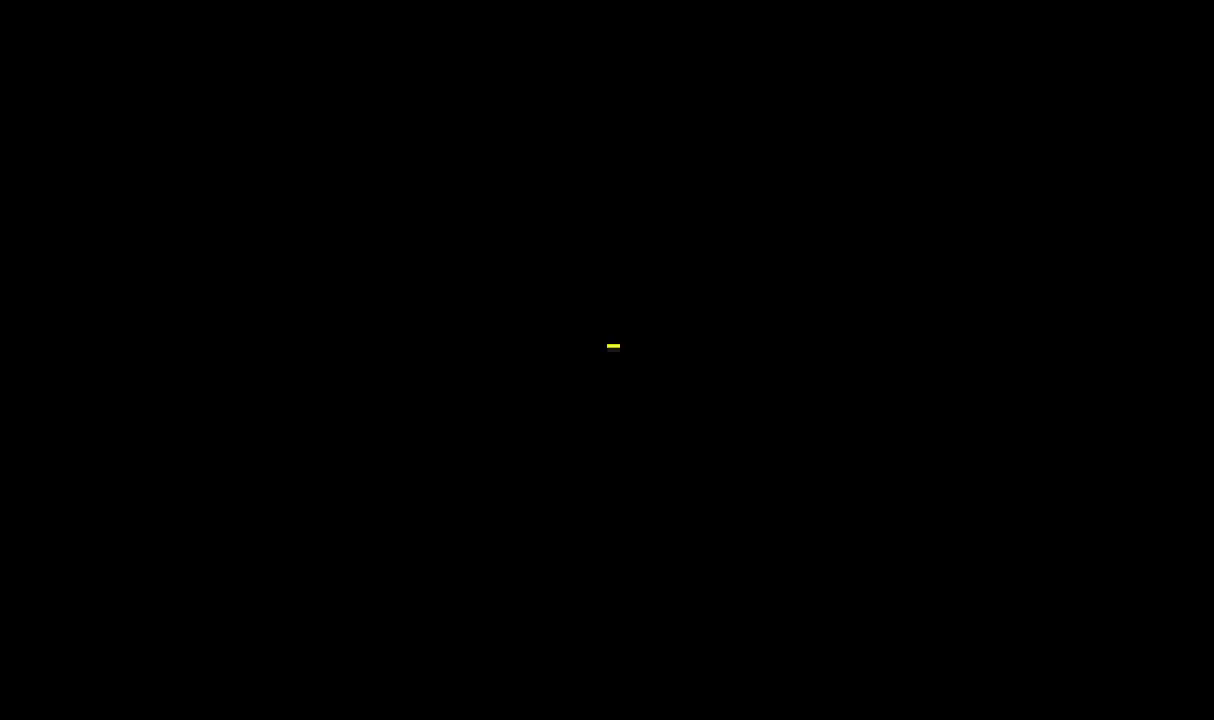